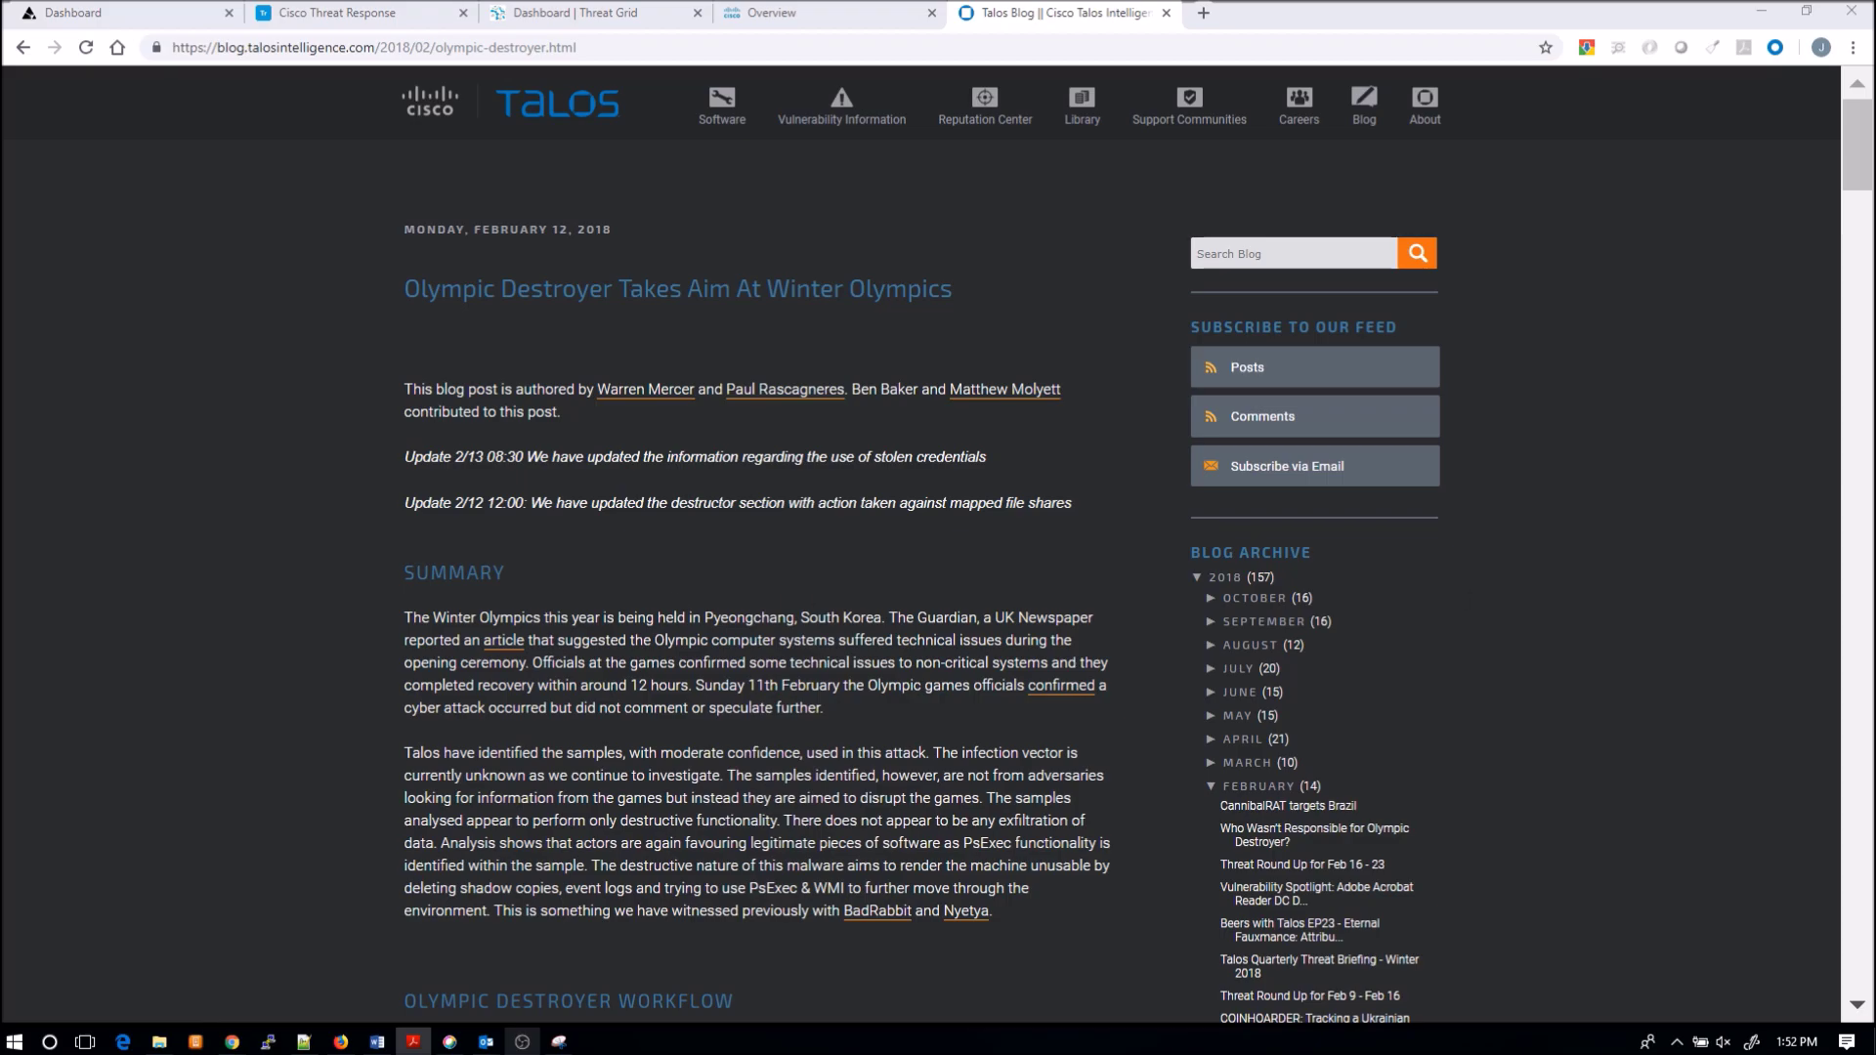
- Copy the full Olympic Destroyer IOC hash list from the end of the Talos post
scroll(241, 527, down, 15)
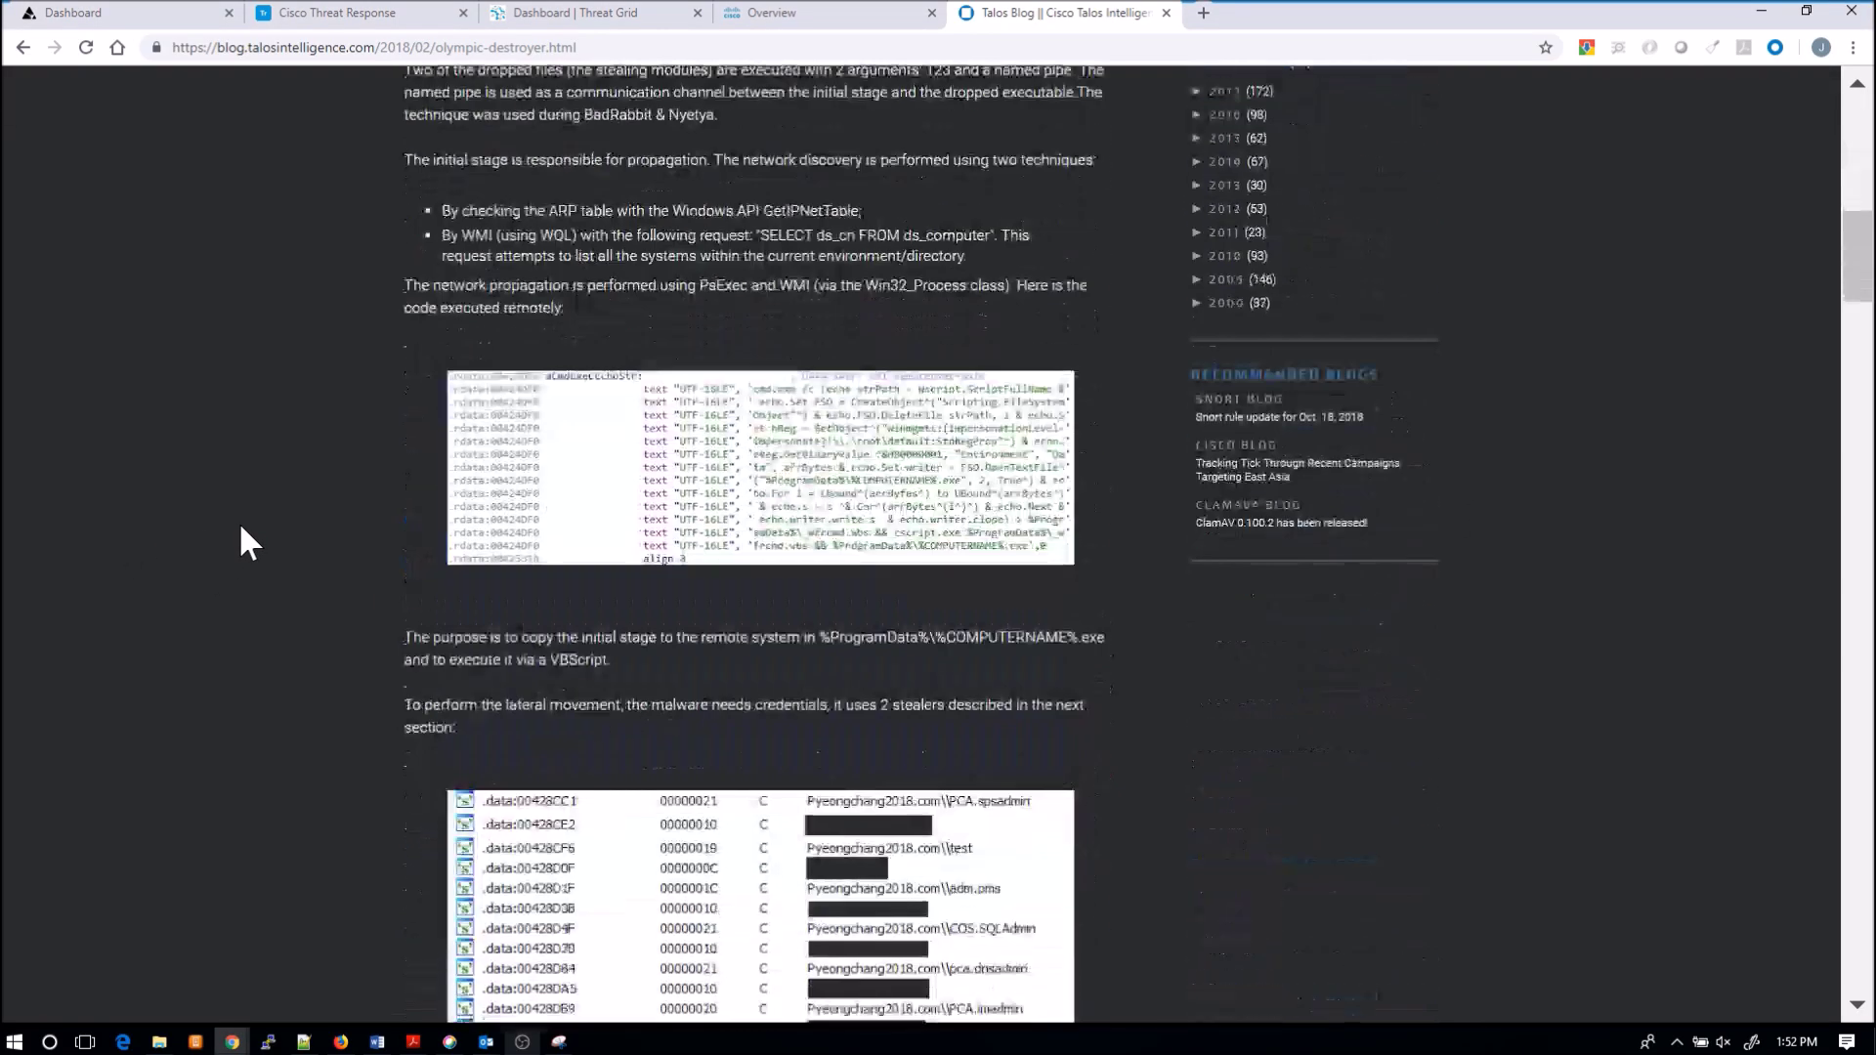
scroll(241, 527, down, 15)
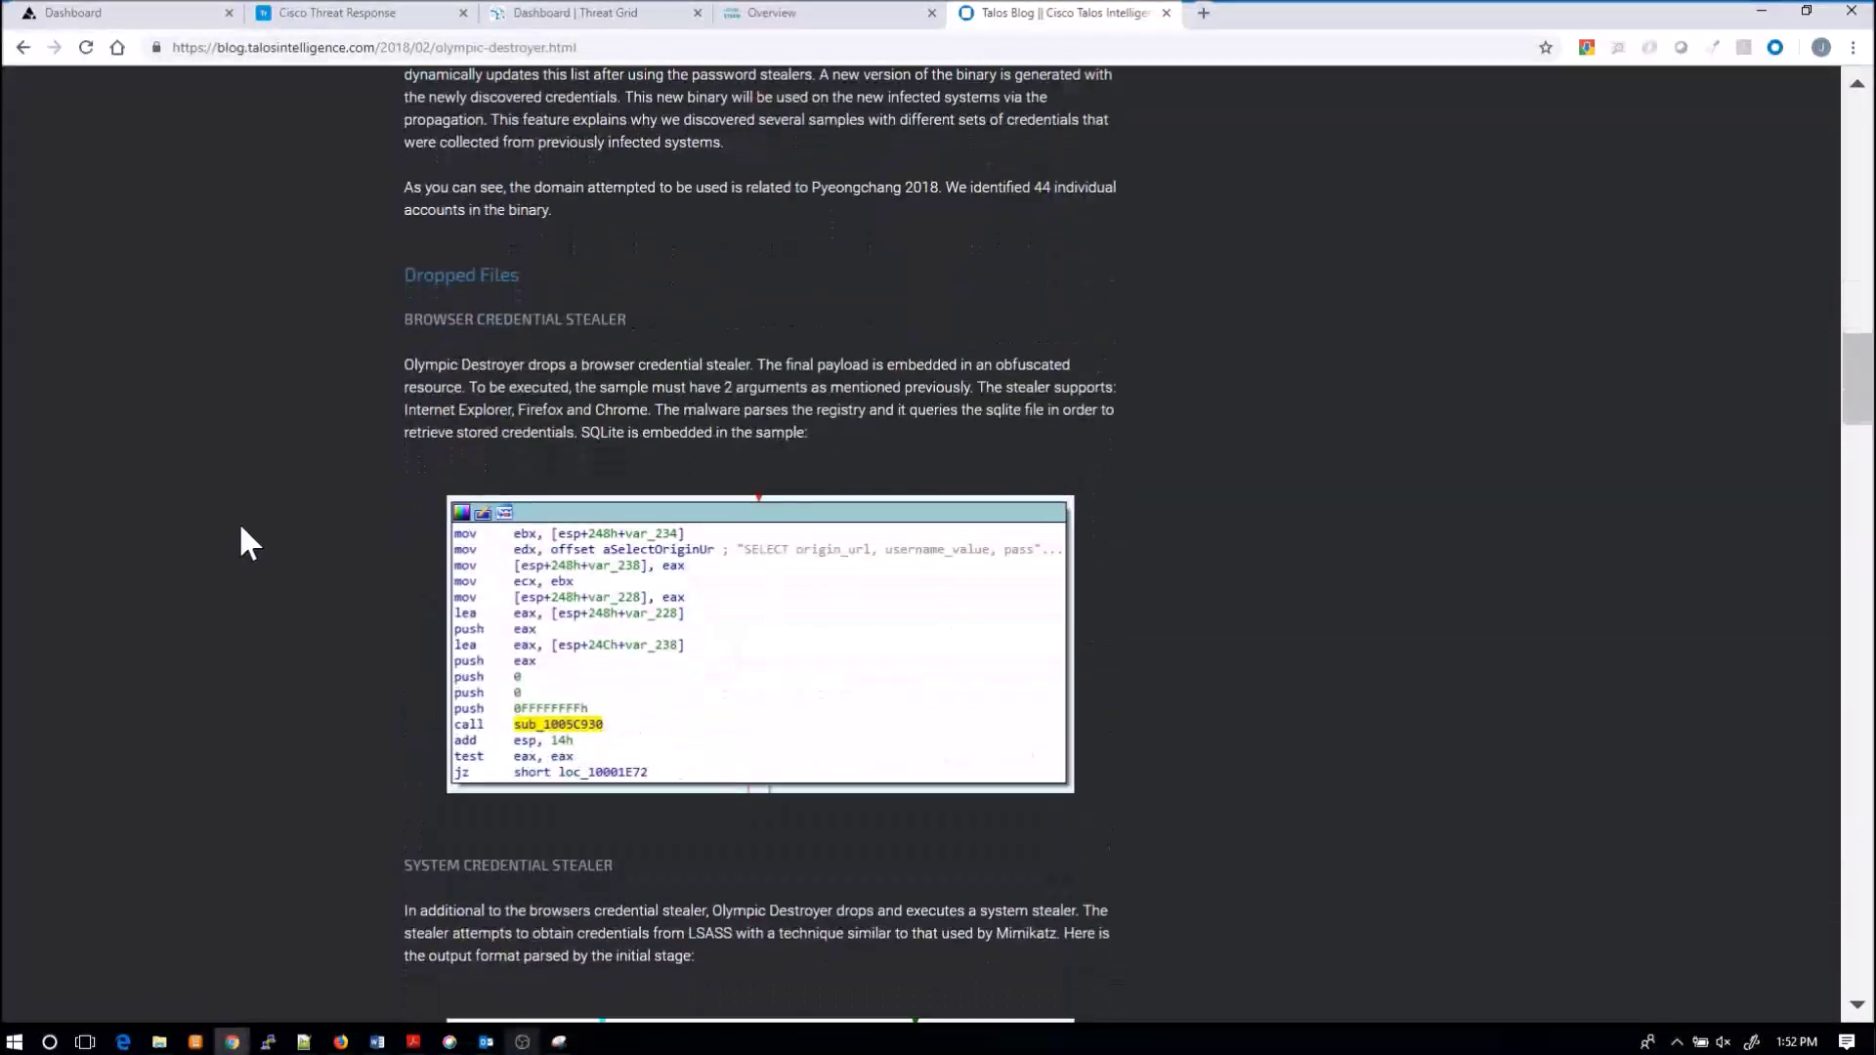
scroll(241, 528, down, 15)
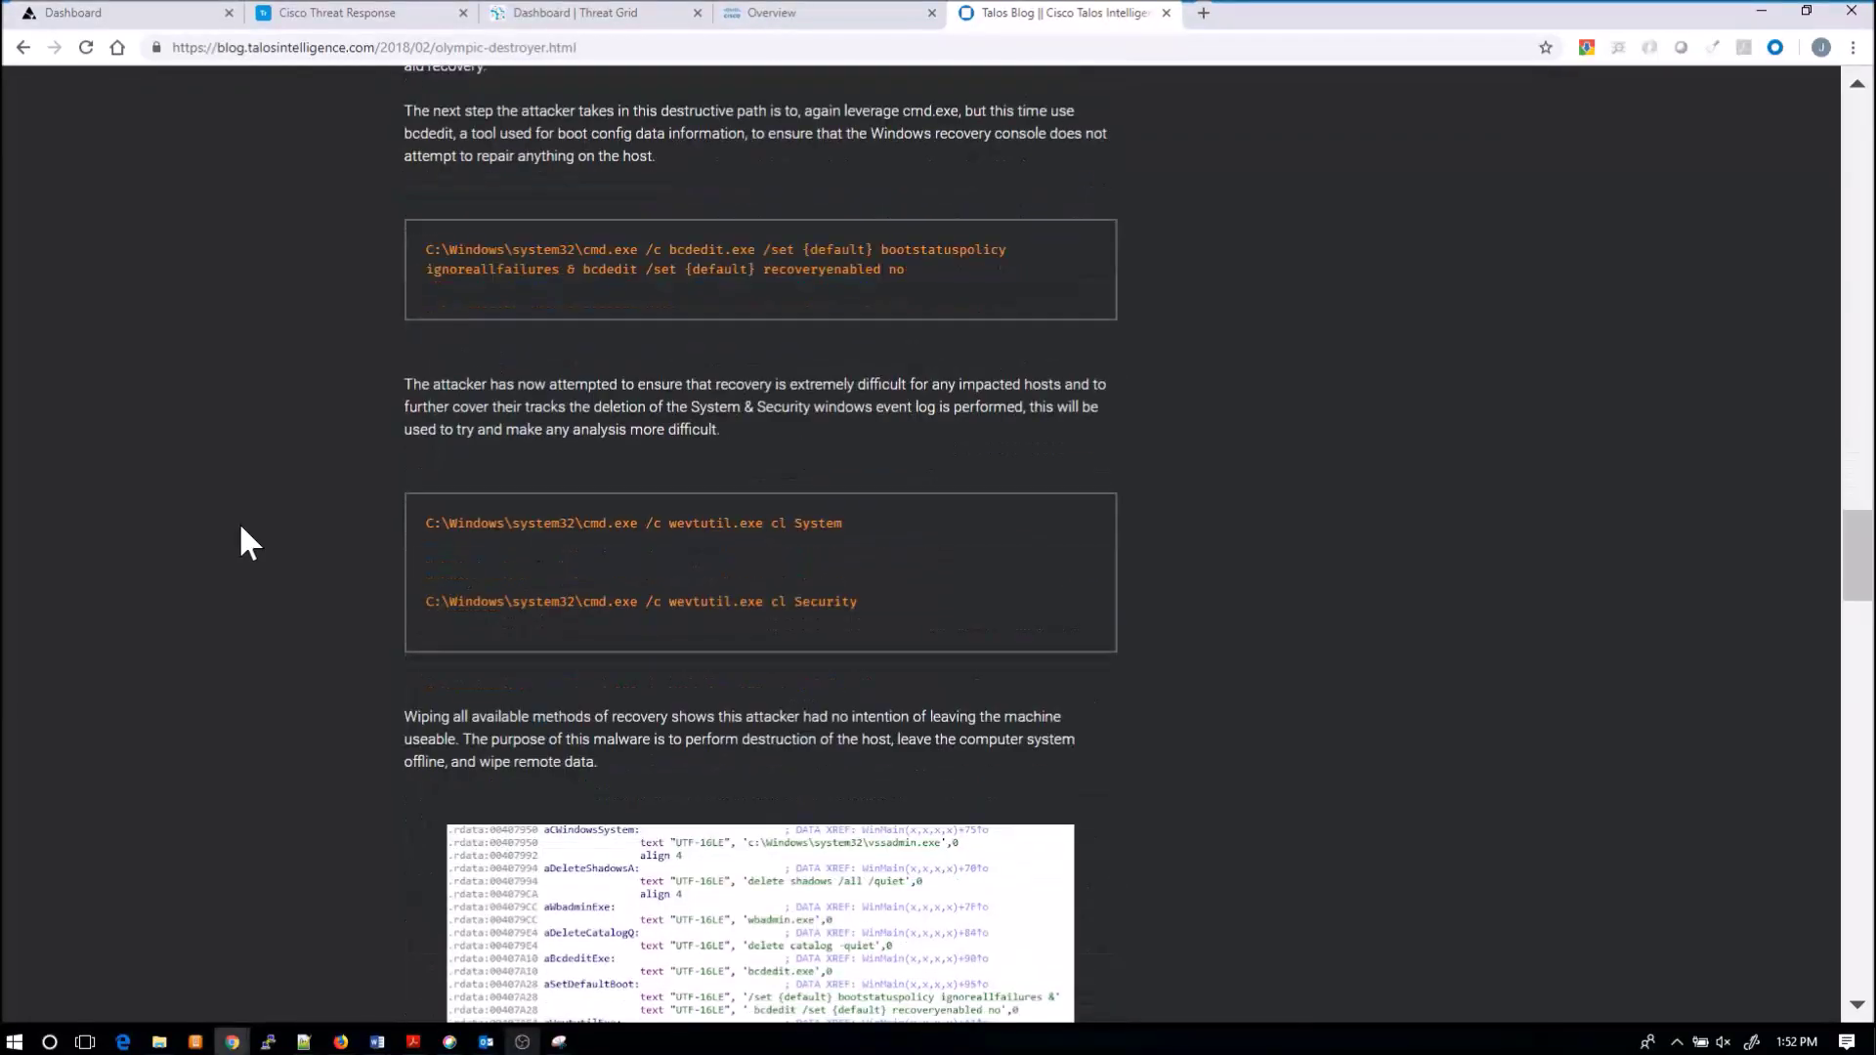
scroll(241, 543, down, 15)
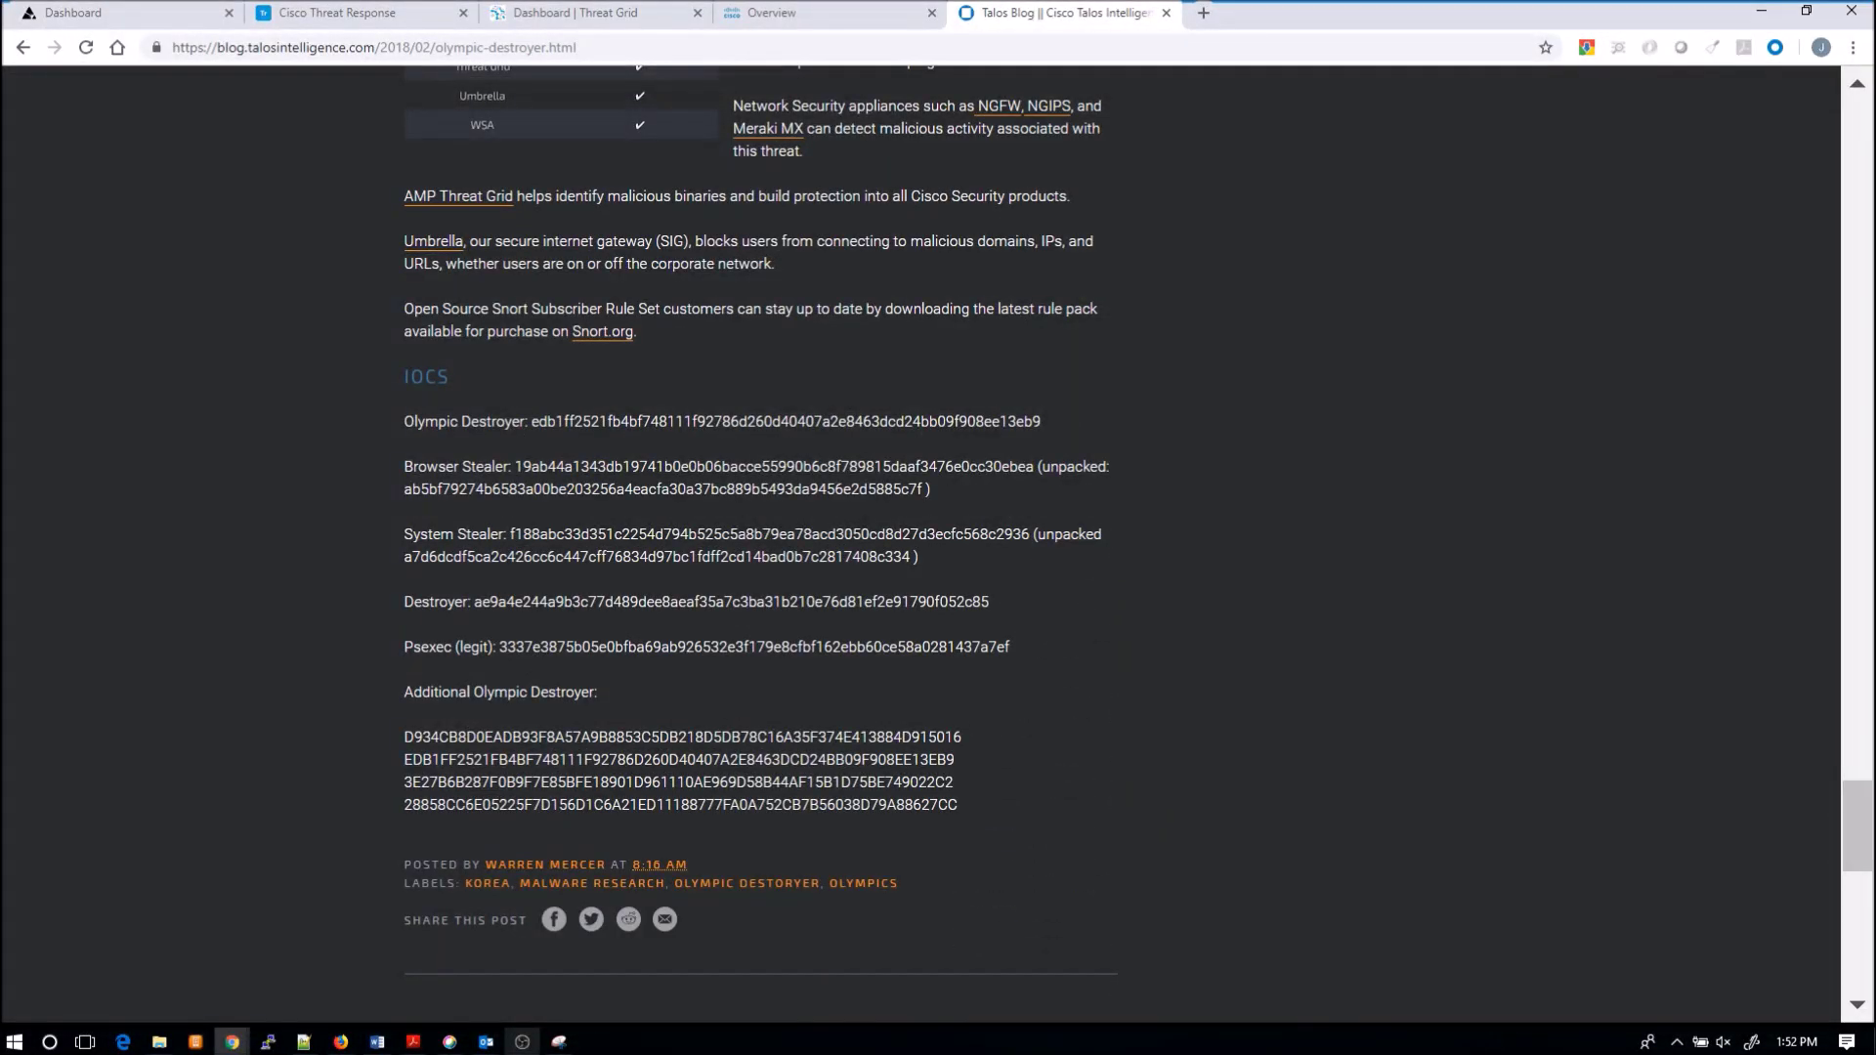
drag(960, 810, 398, 430)
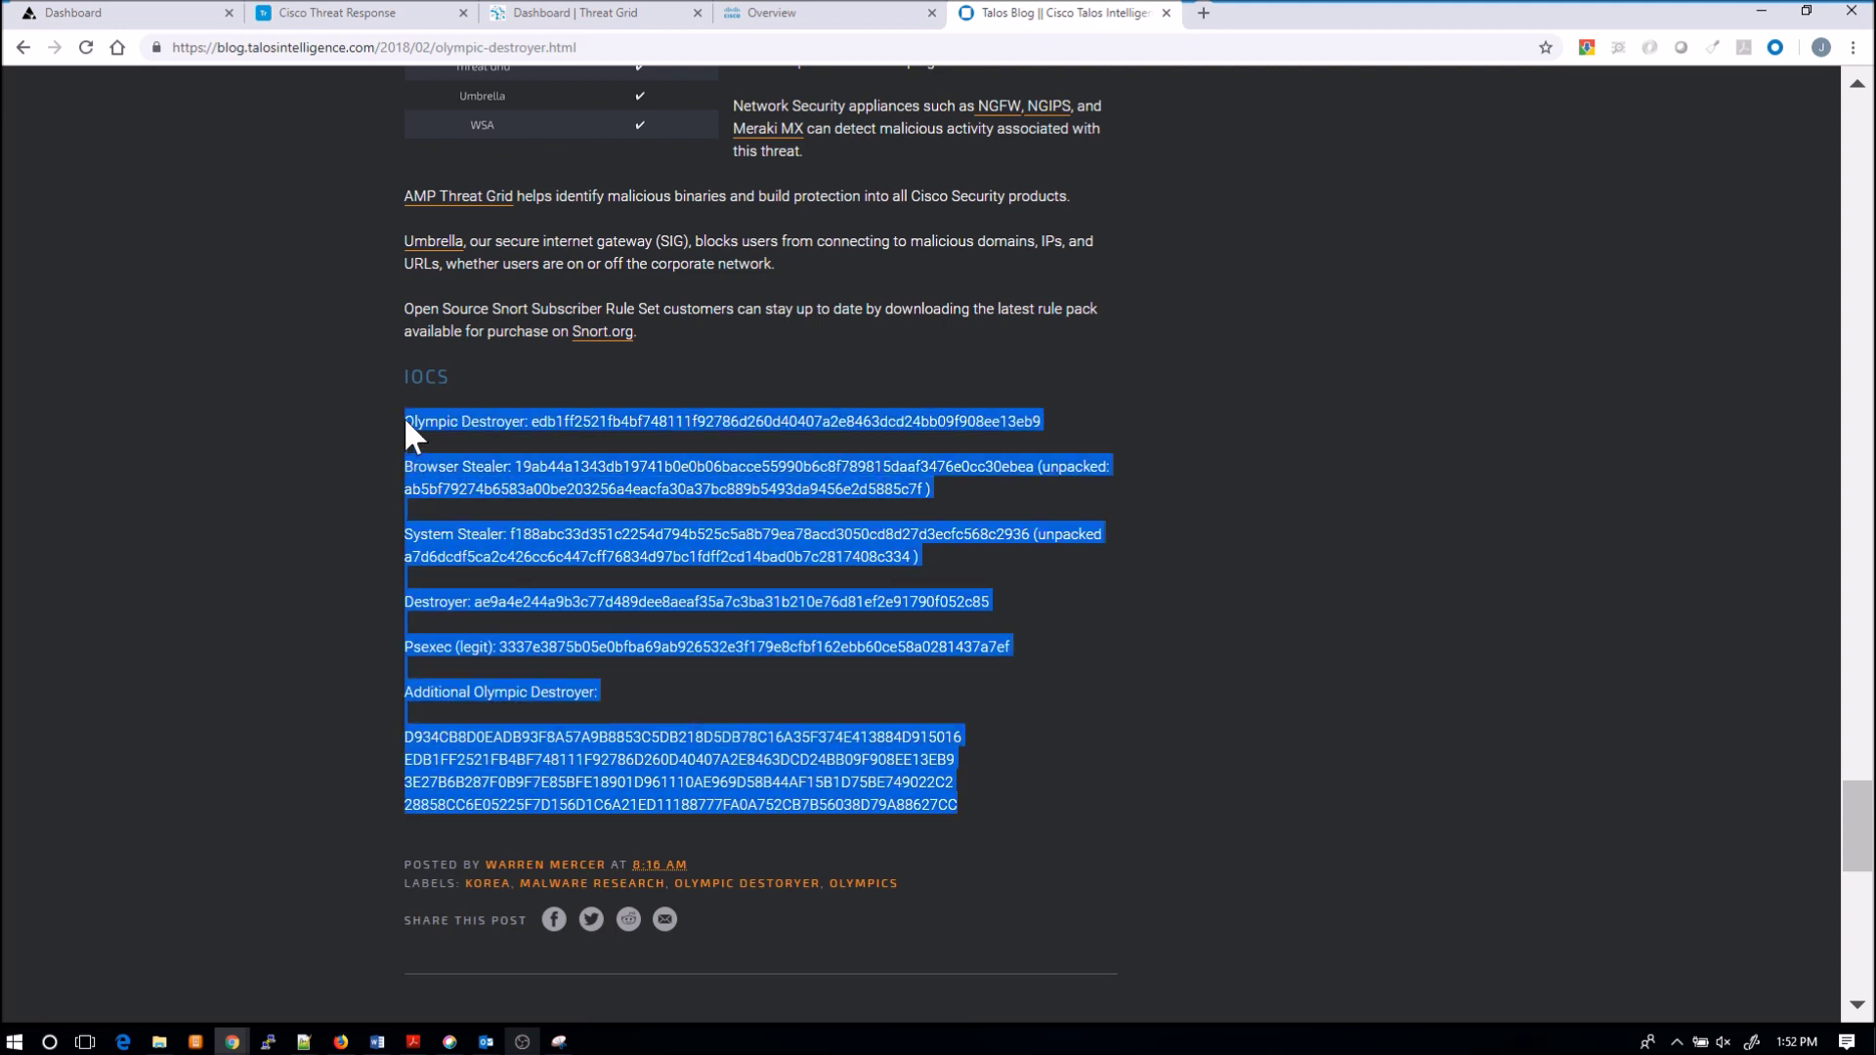
right_click(398, 430)
click(460, 433)
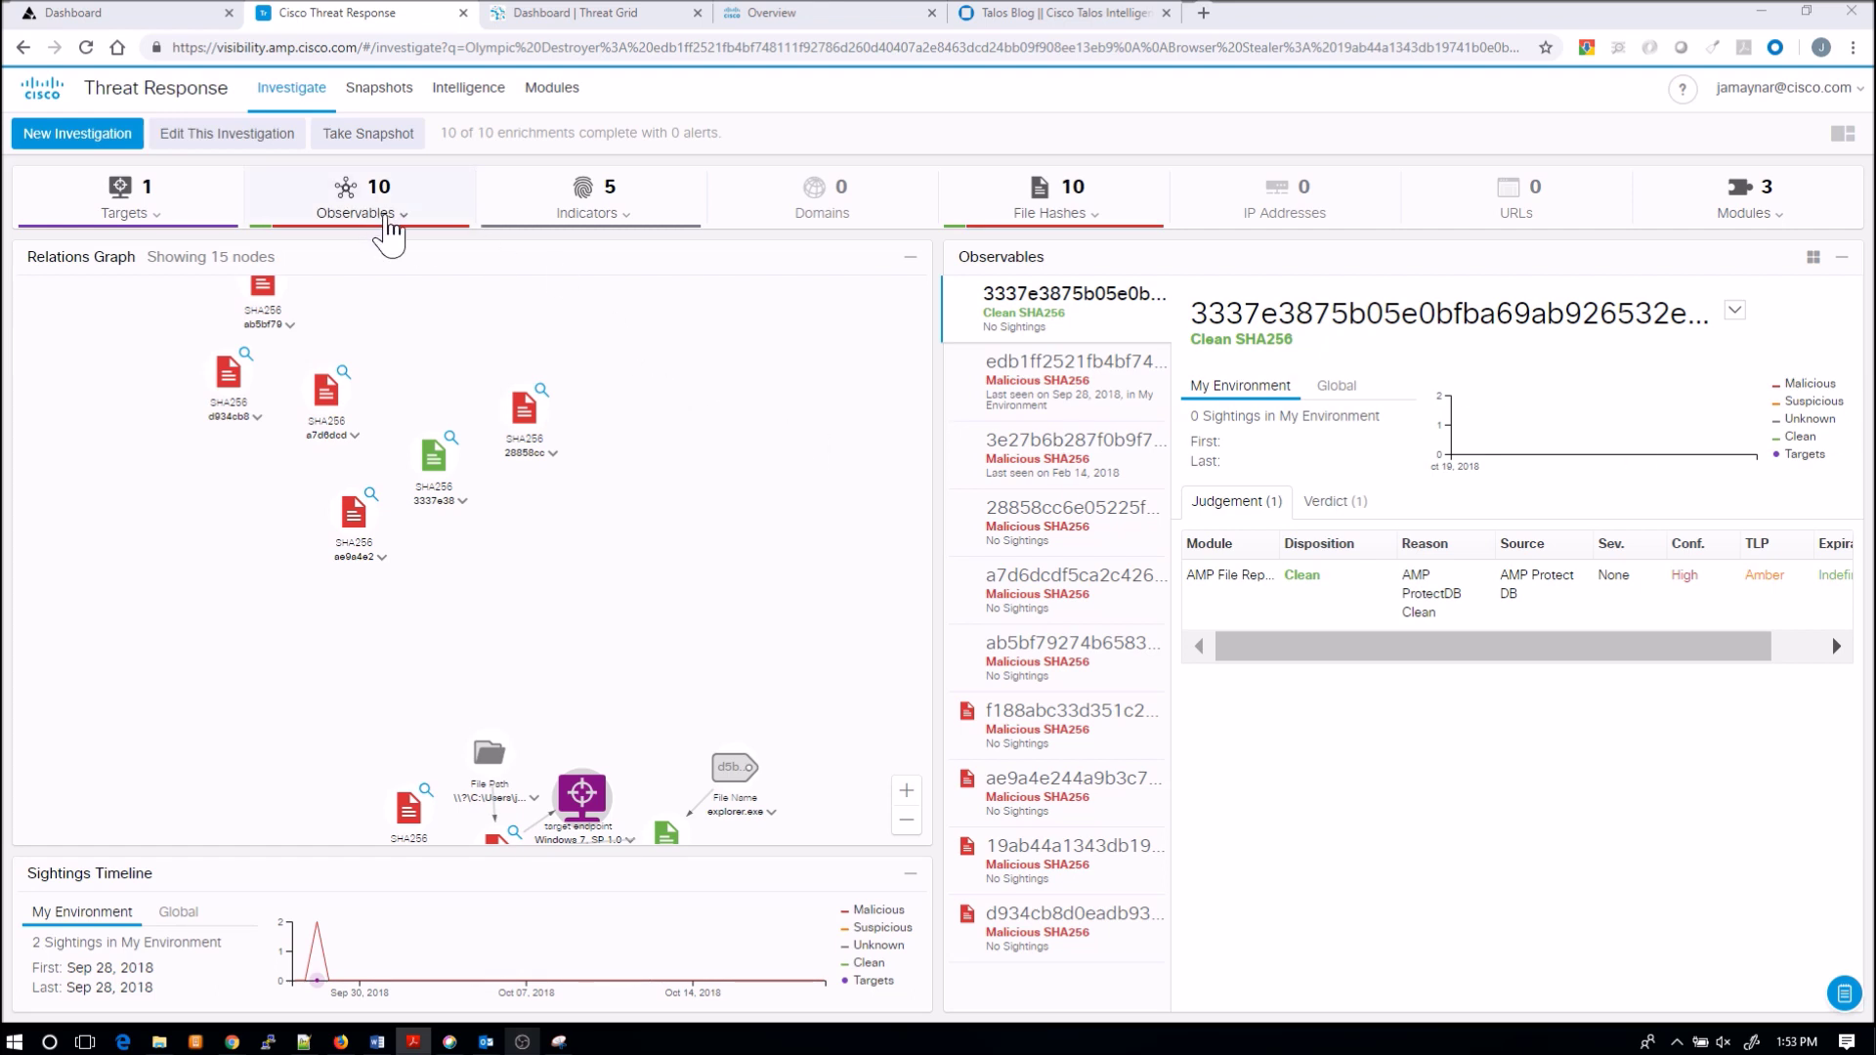
- List the ten investigated observables: one clean and nine malicious SHA256 hashes
click(389, 220)
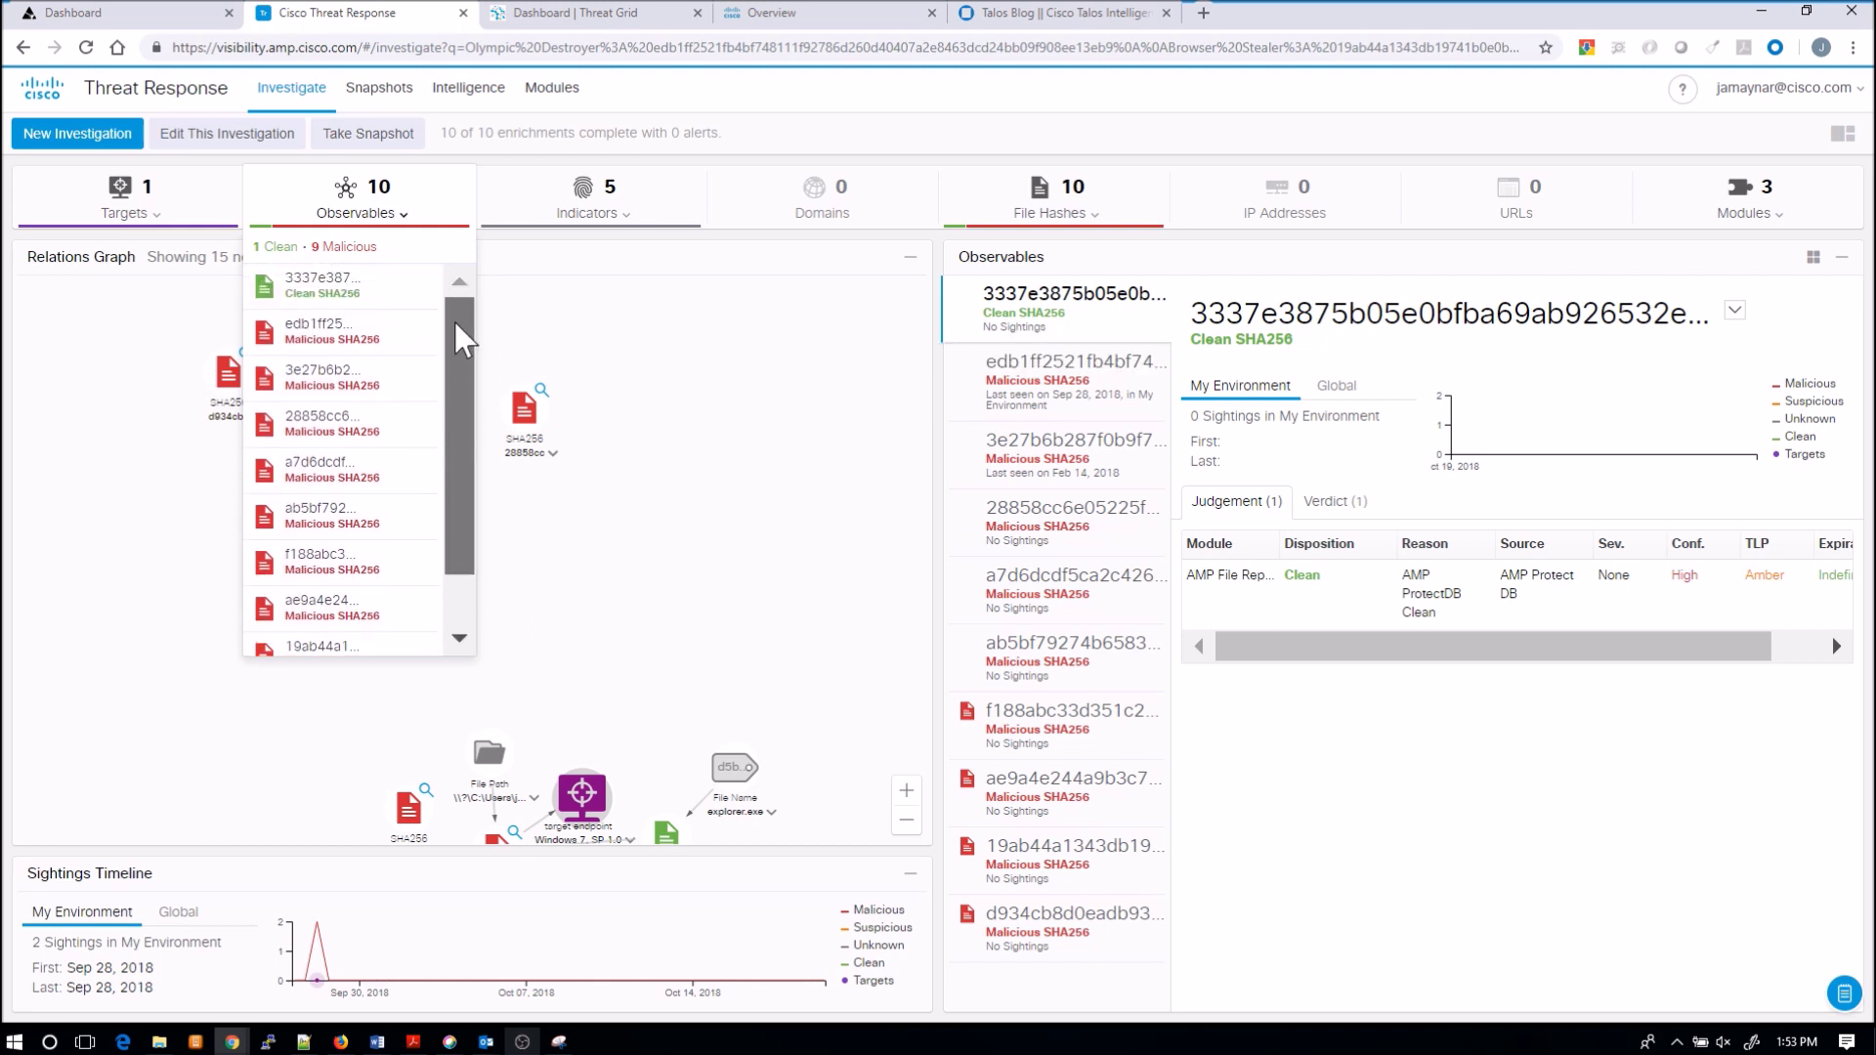
key(alt+Tab)
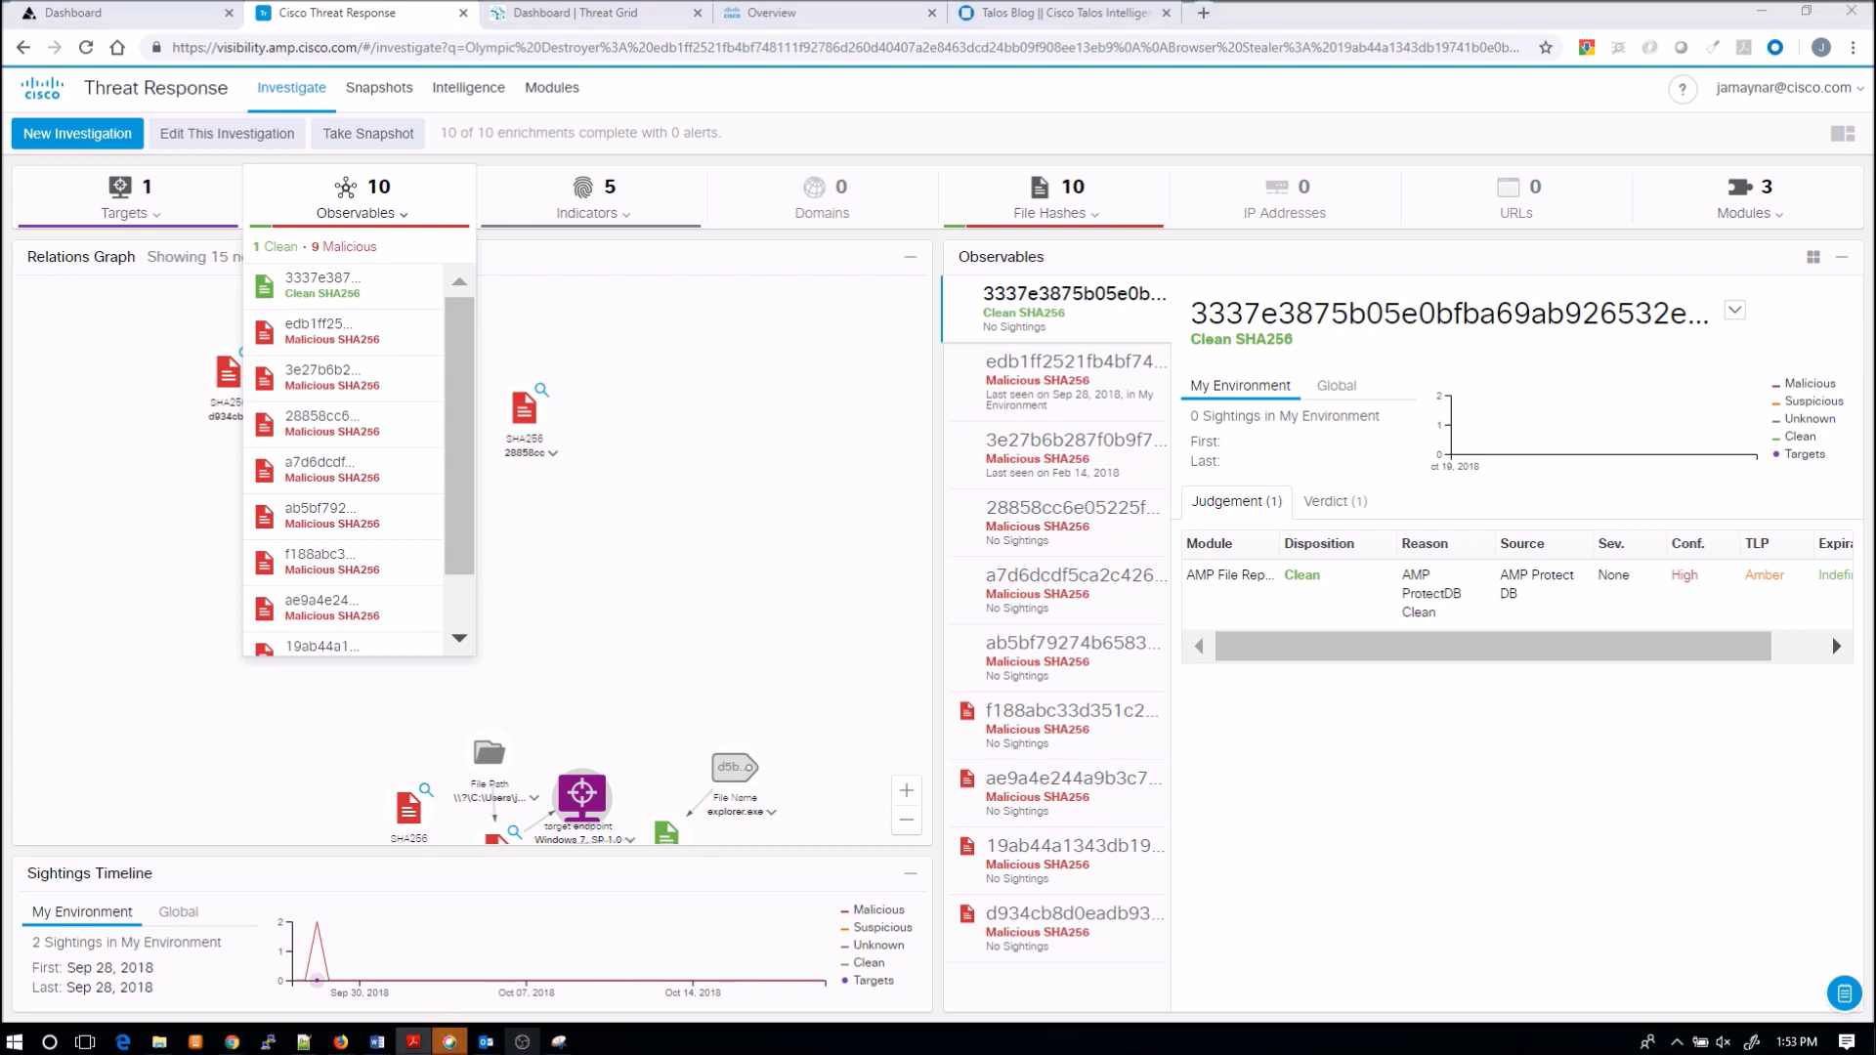
- Review the targeted endpoint's details in the investigation
click(672, 407)
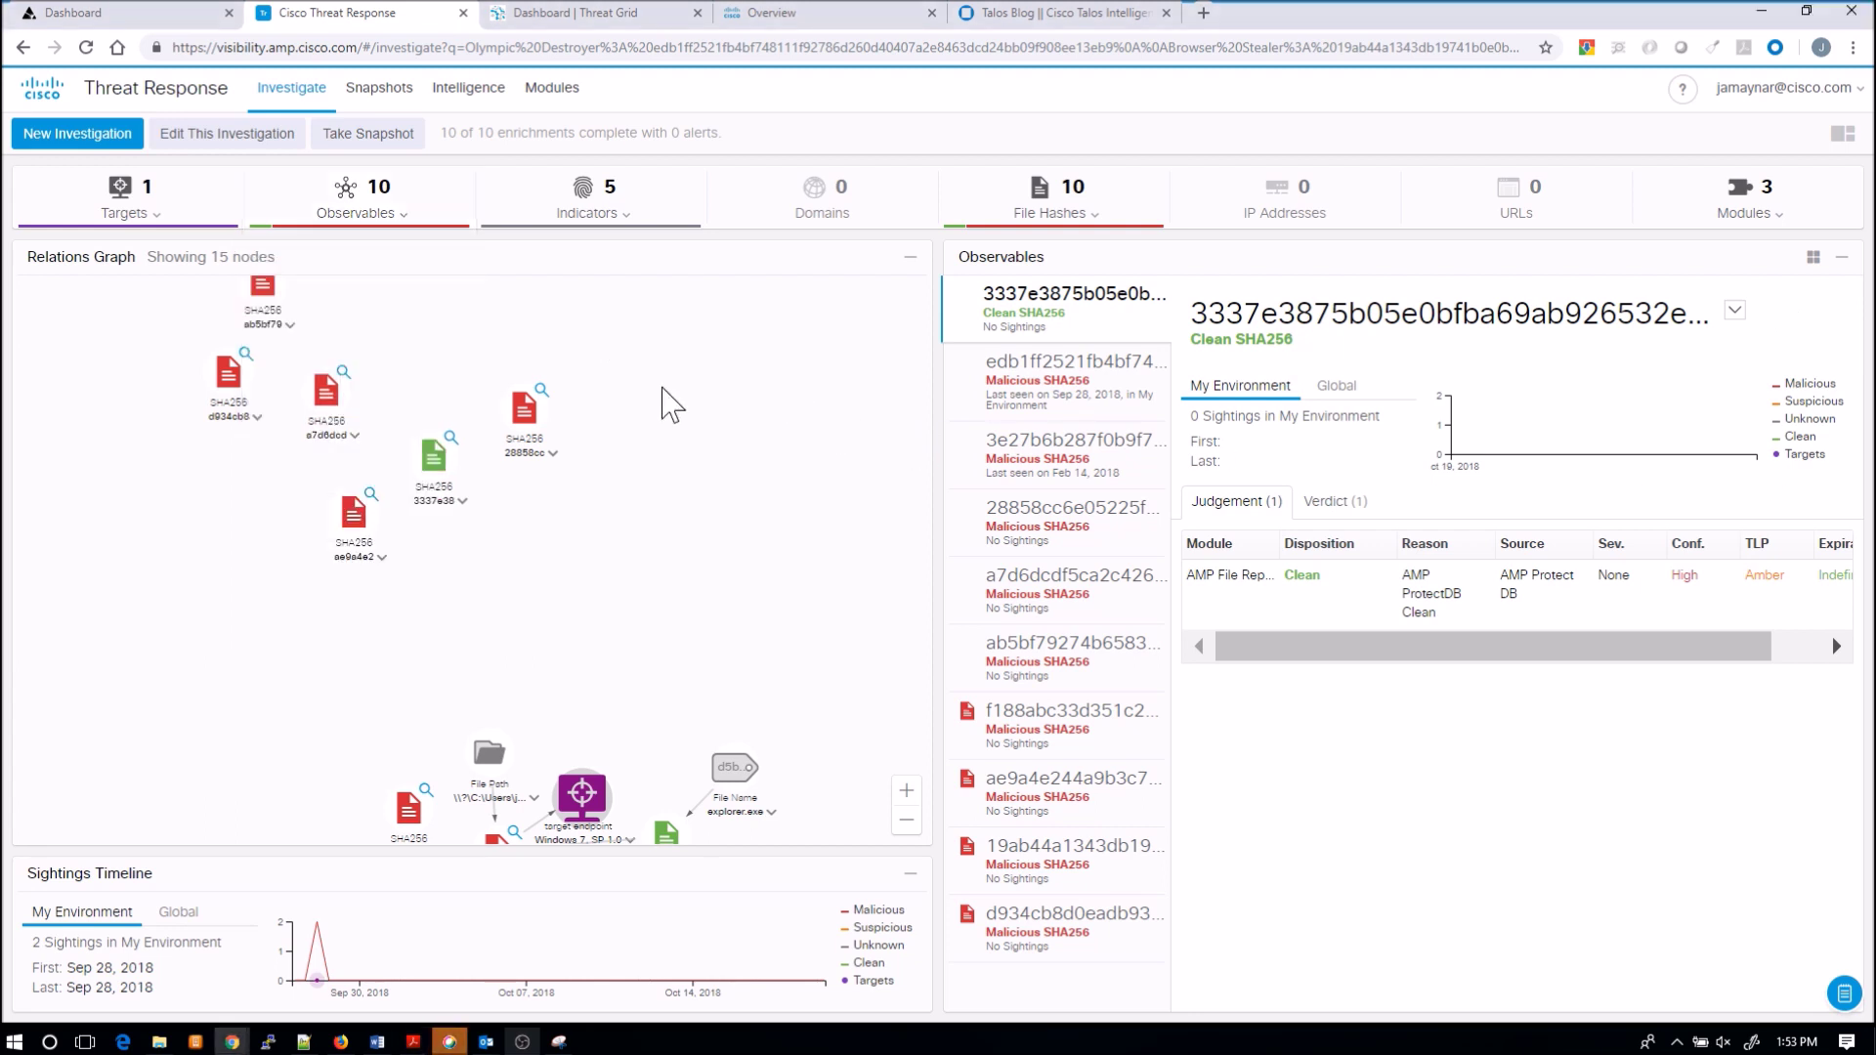
click(124, 220)
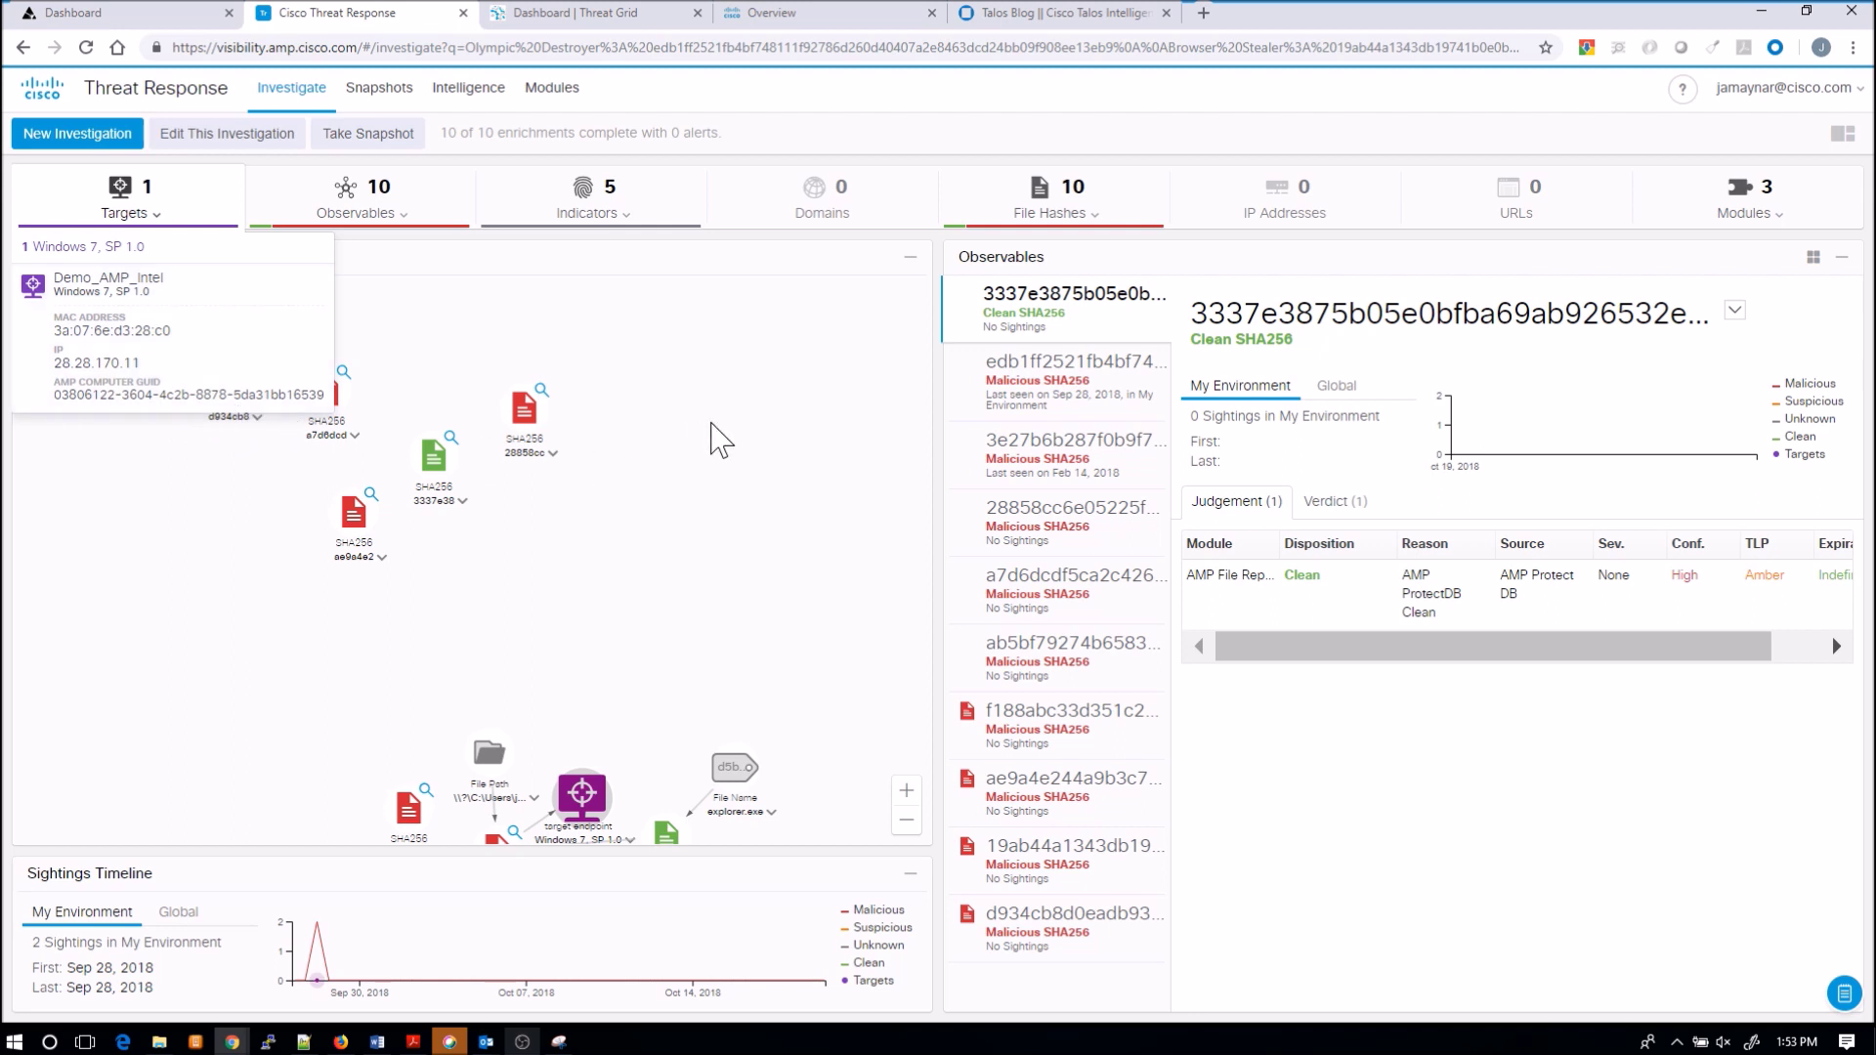
click(740, 437)
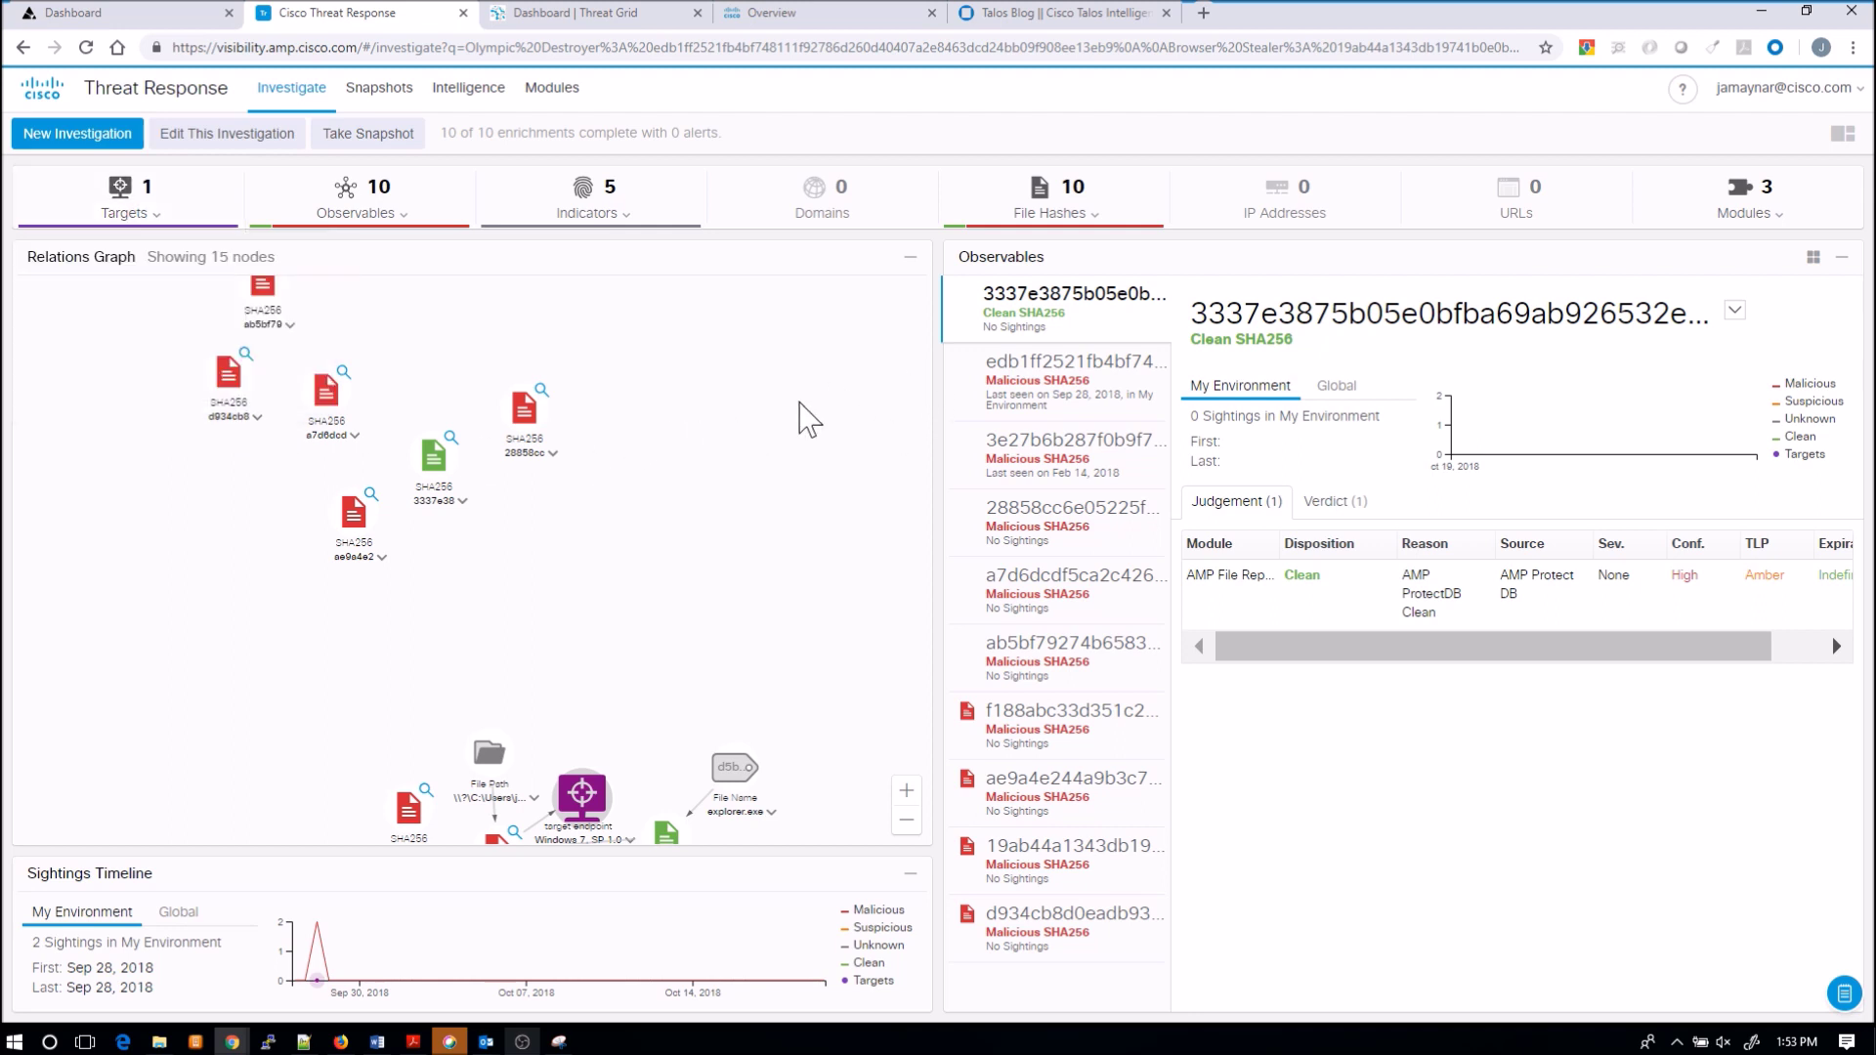
- Zoom the graph and reposition the edb1ff2, OLD.exe, d5bc504, explorer.exe and File Path nodes
scroll(809, 425, down, 2)
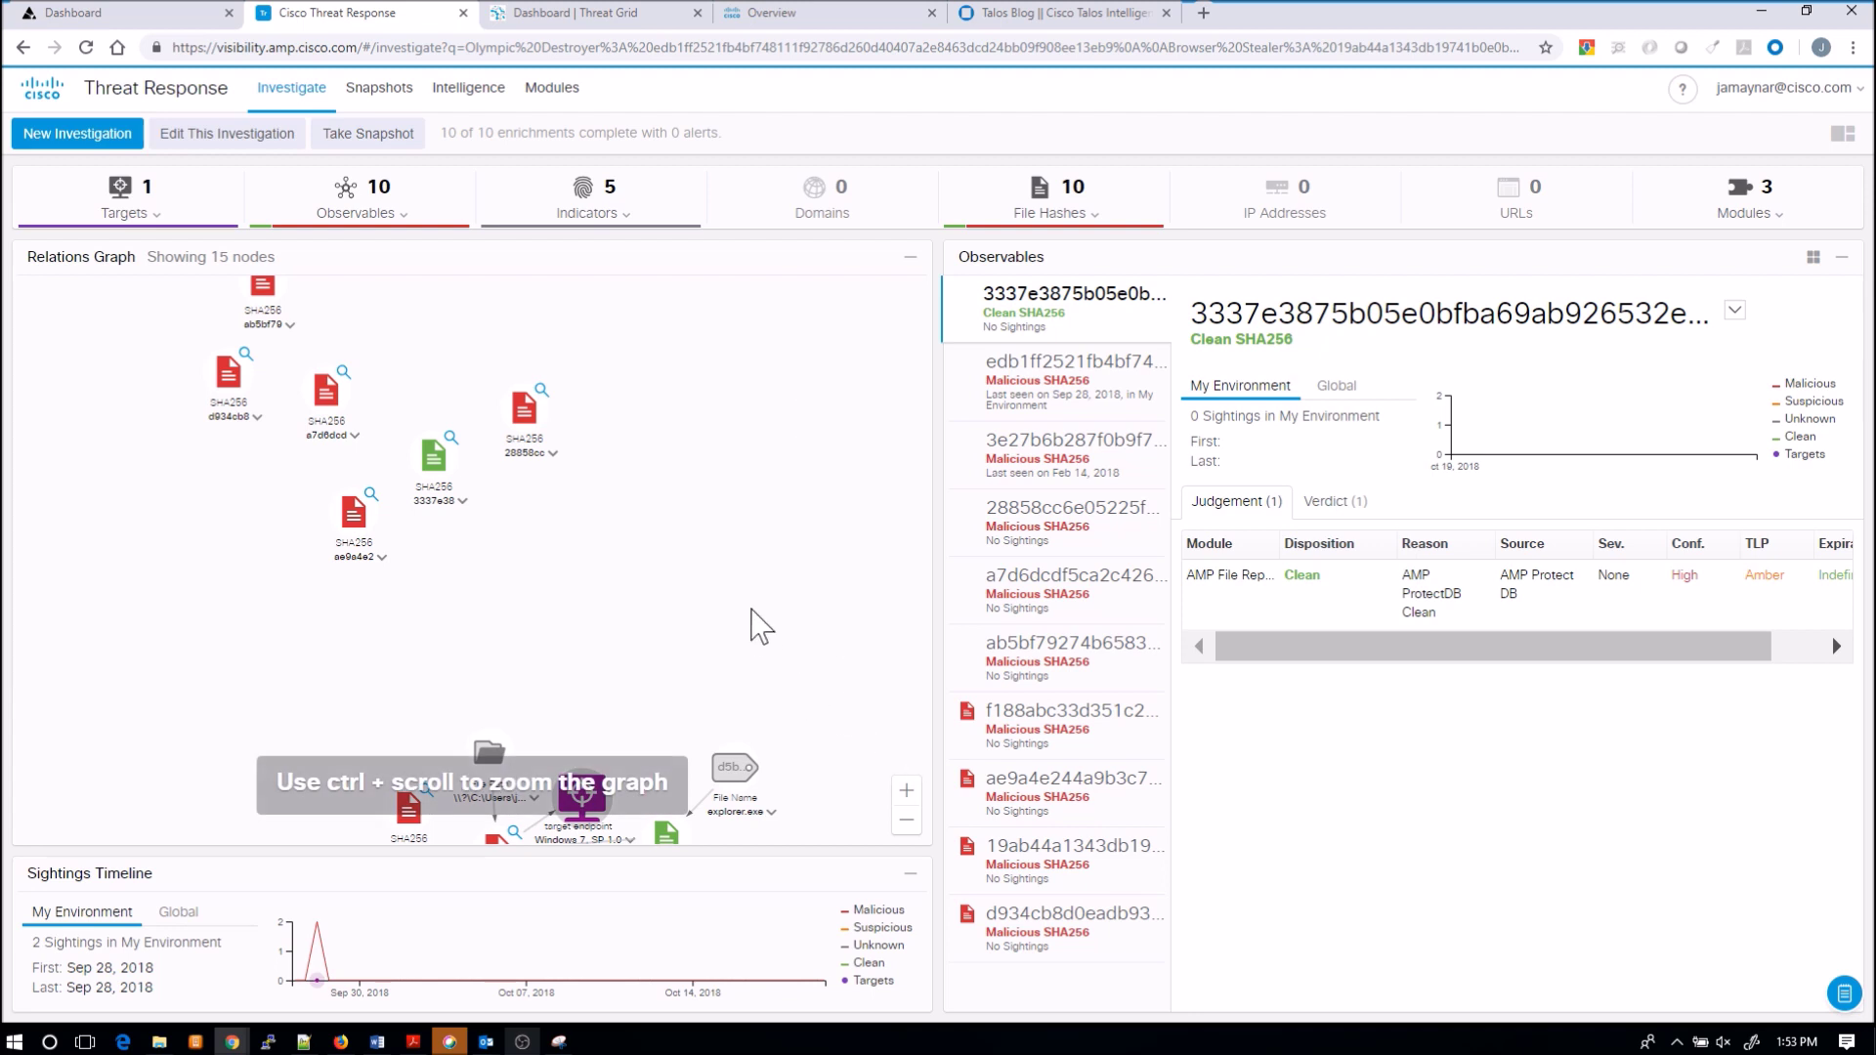
drag(713, 629, 616, 460)
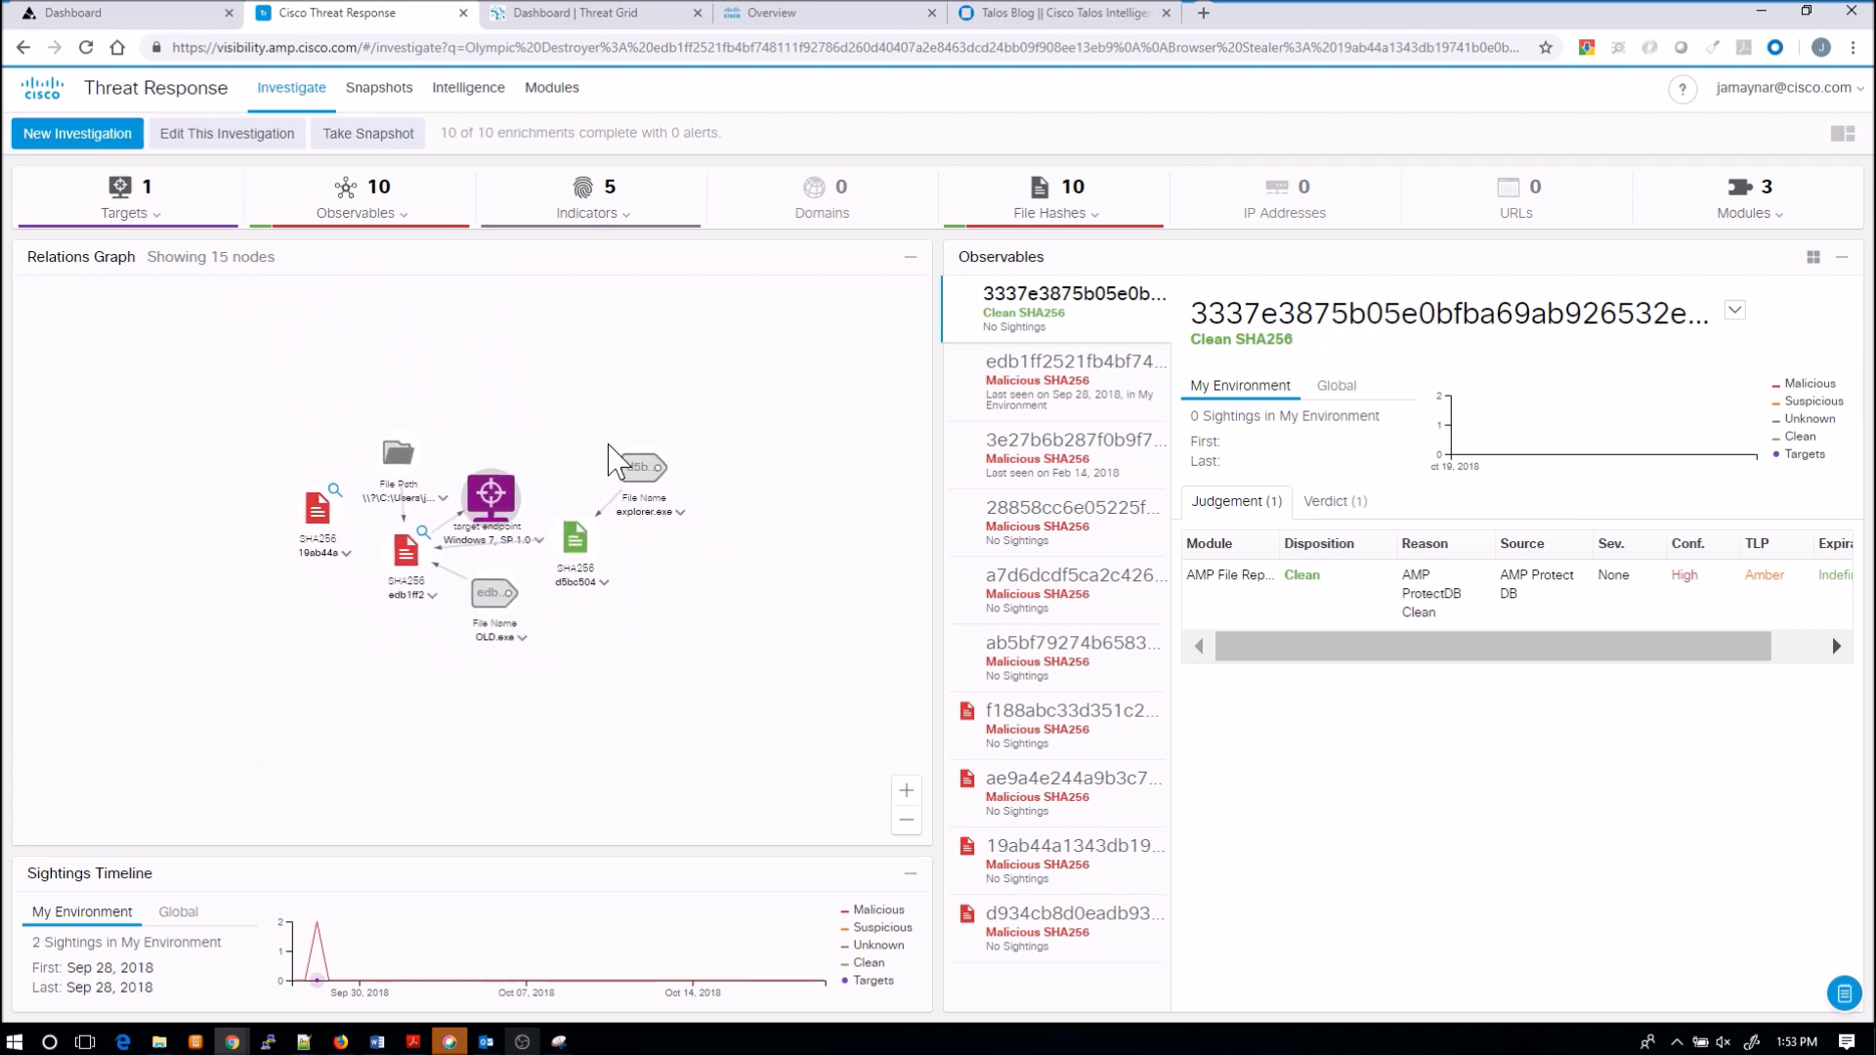
click(906, 792)
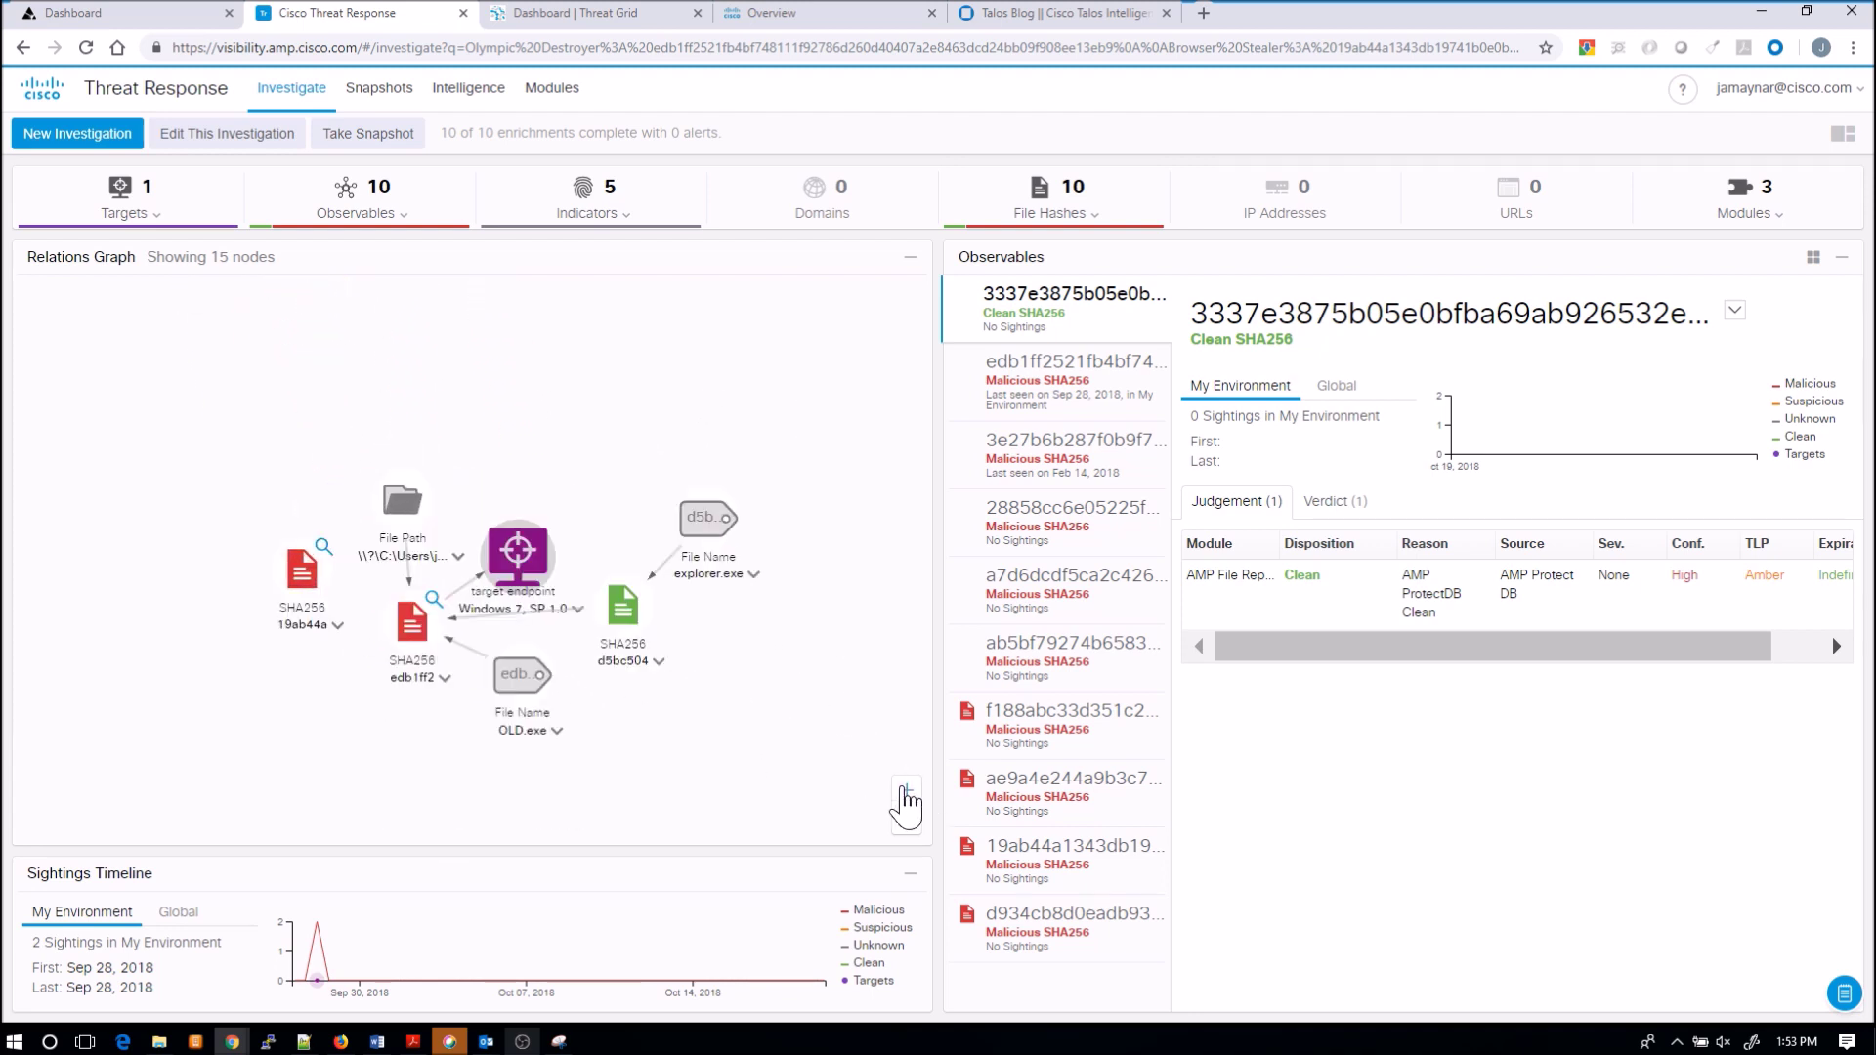
click(905, 794)
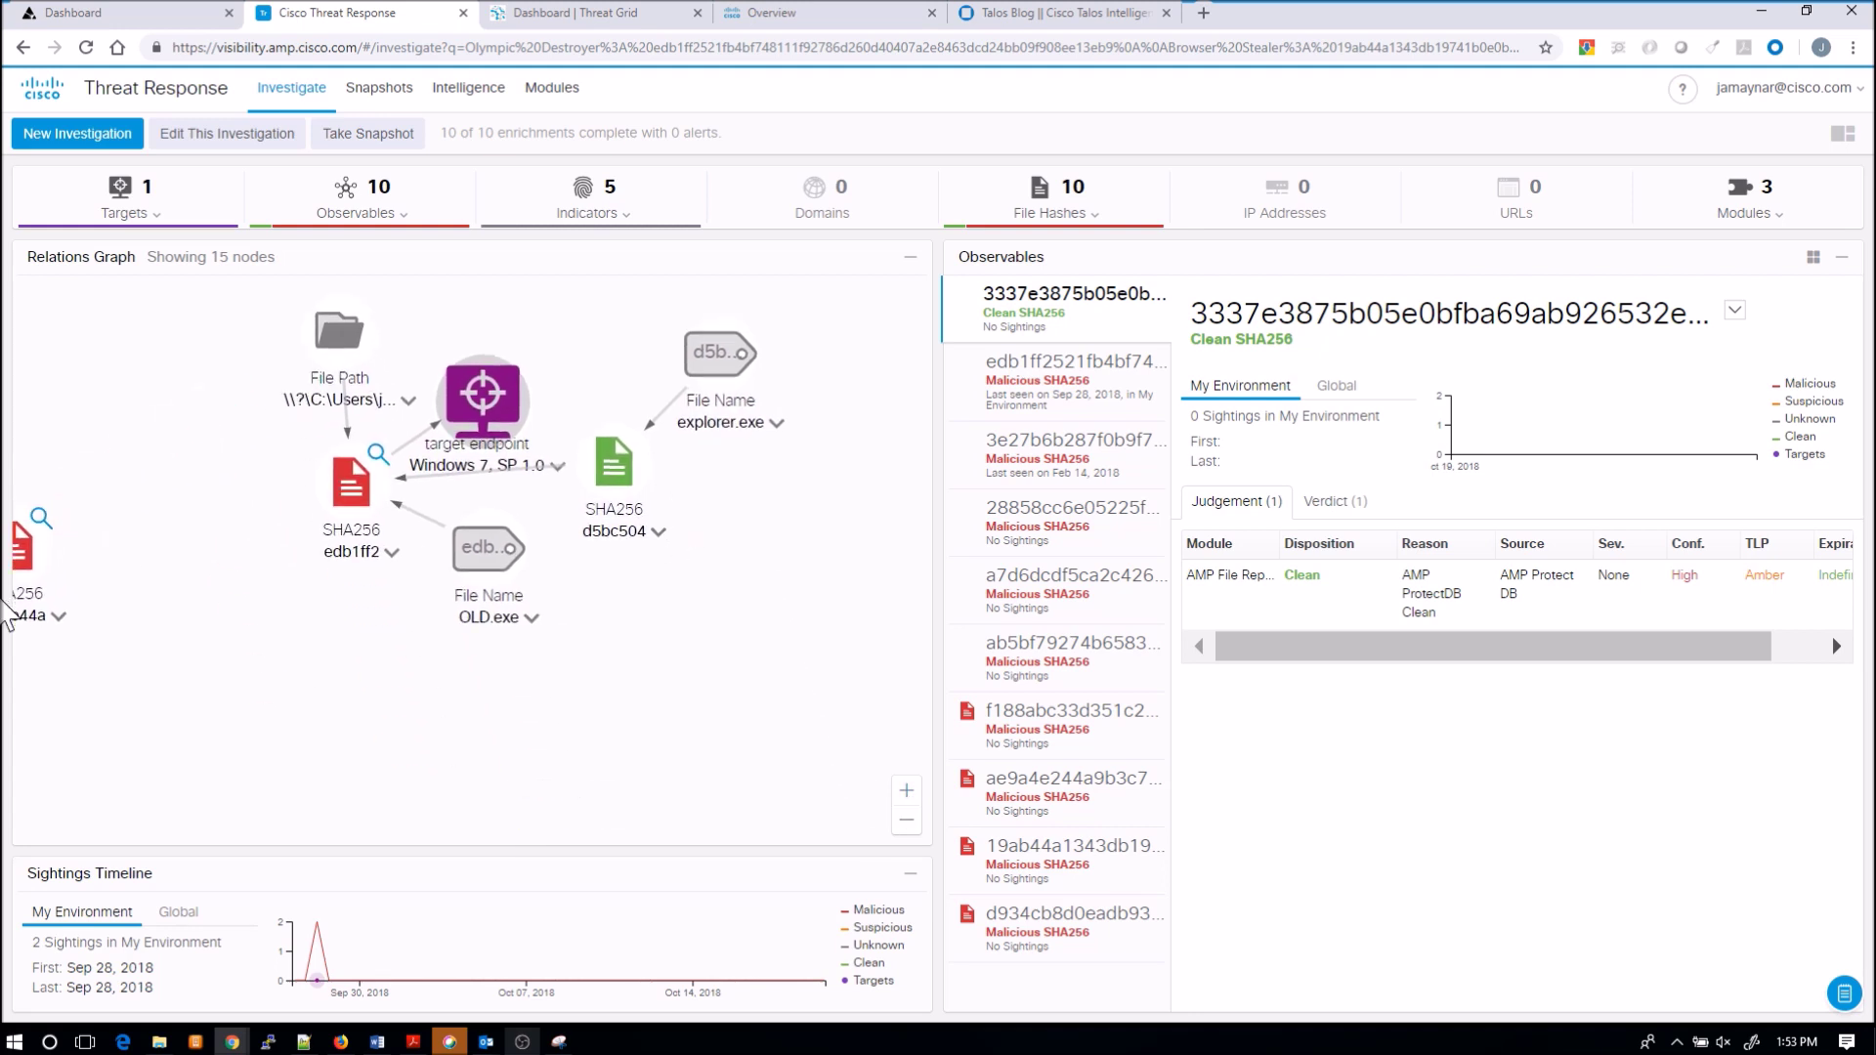
drag(218, 578, 176, 628)
drag(293, 566, 193, 640)
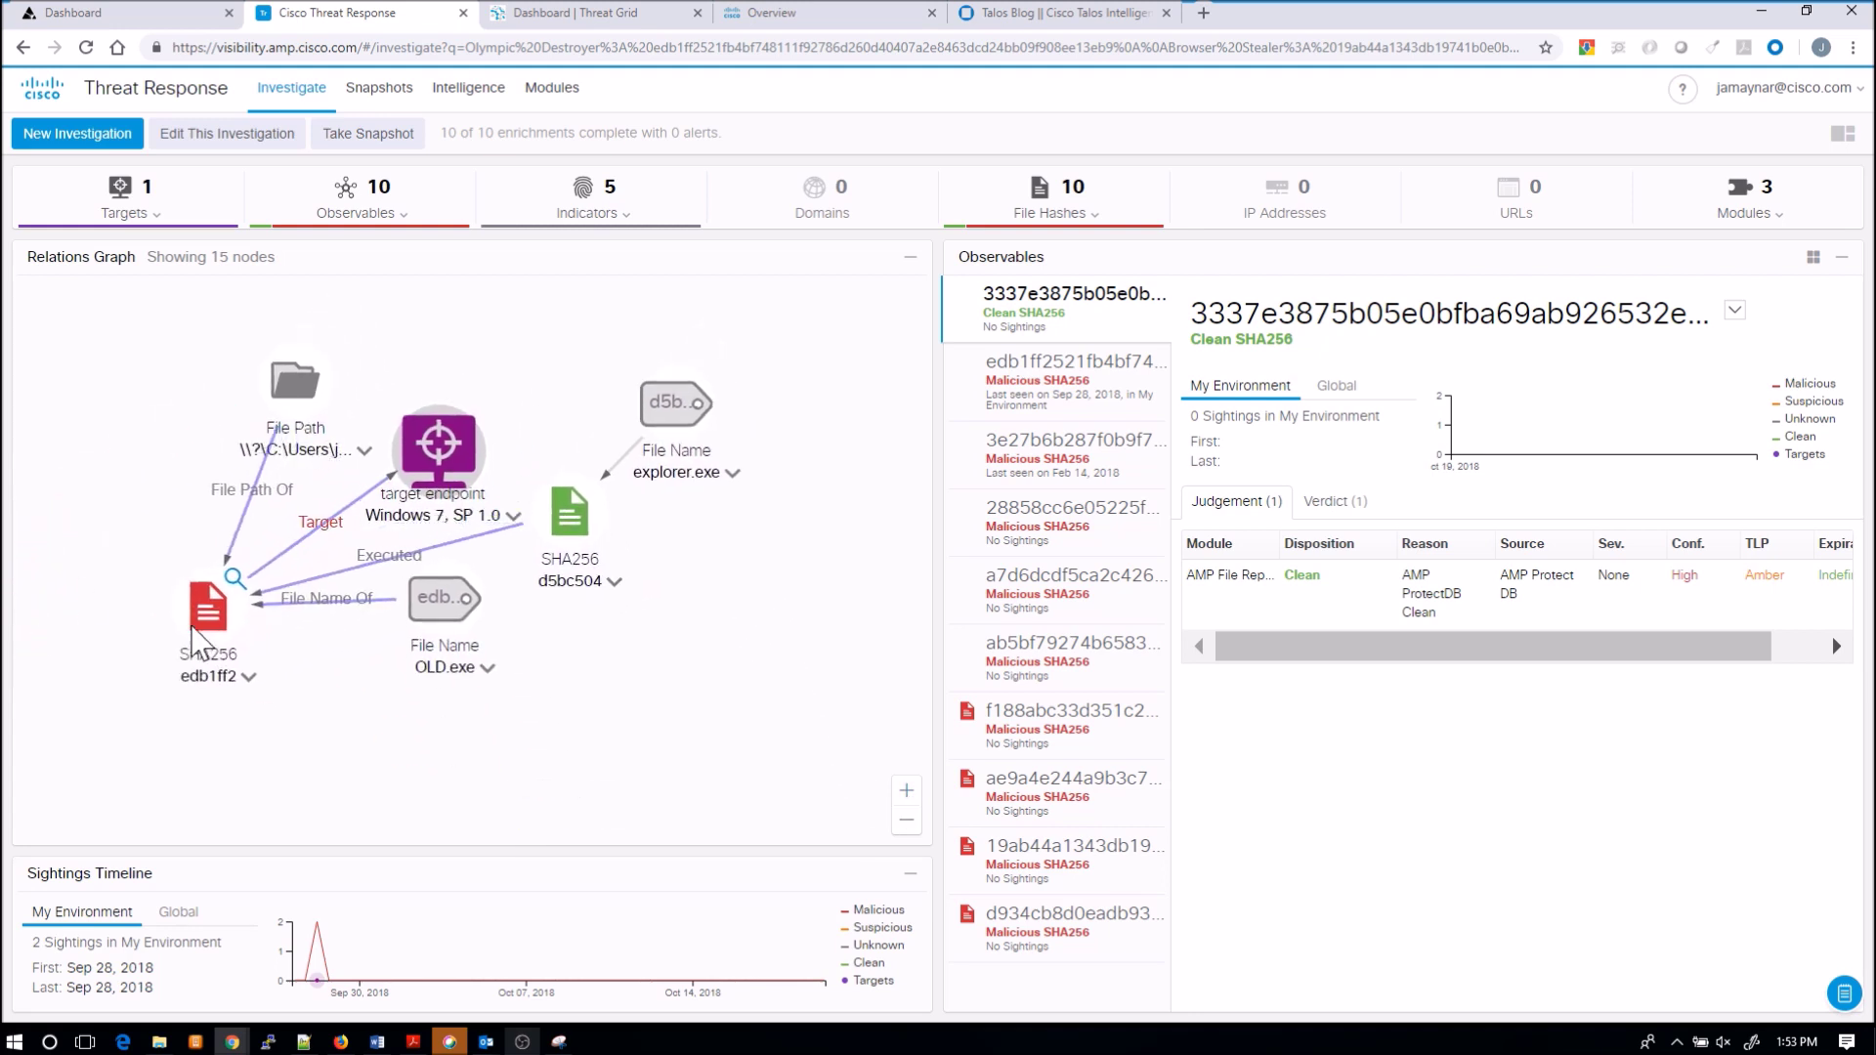
drag(457, 628, 552, 716)
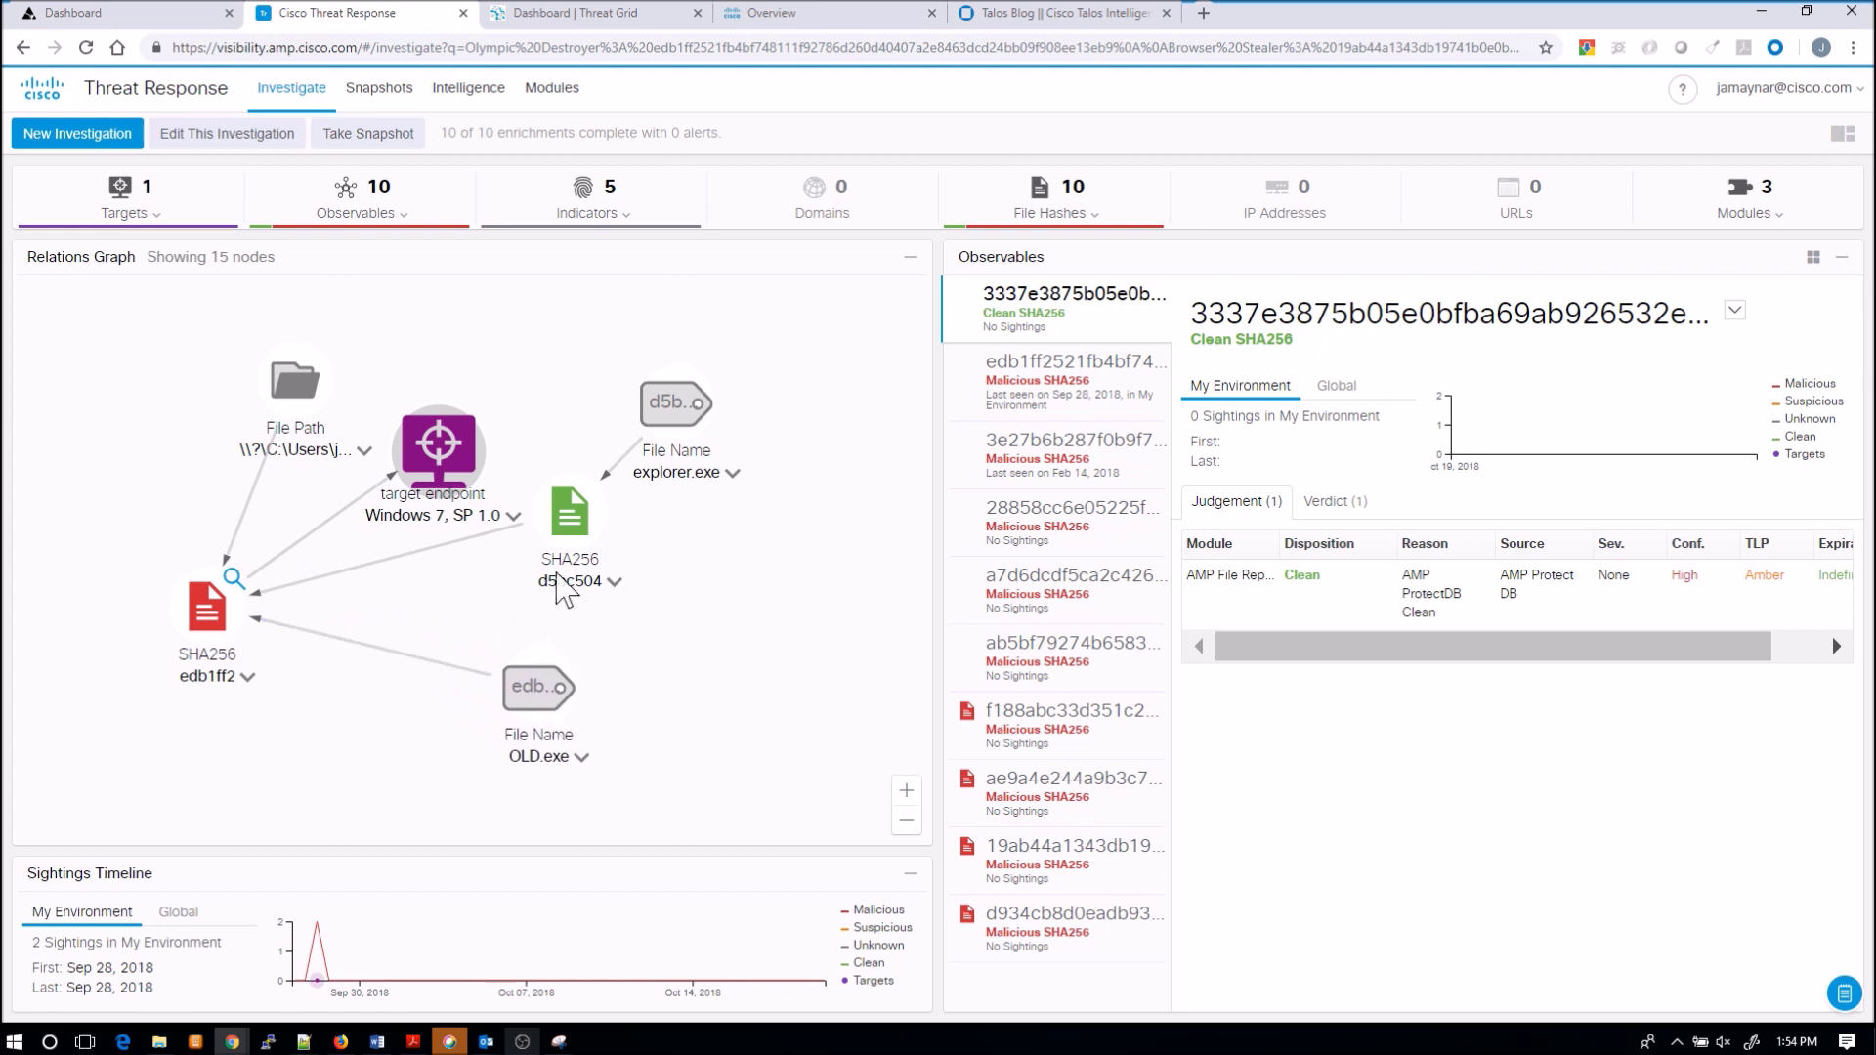
drag(563, 589, 635, 653)
drag(693, 435, 856, 499)
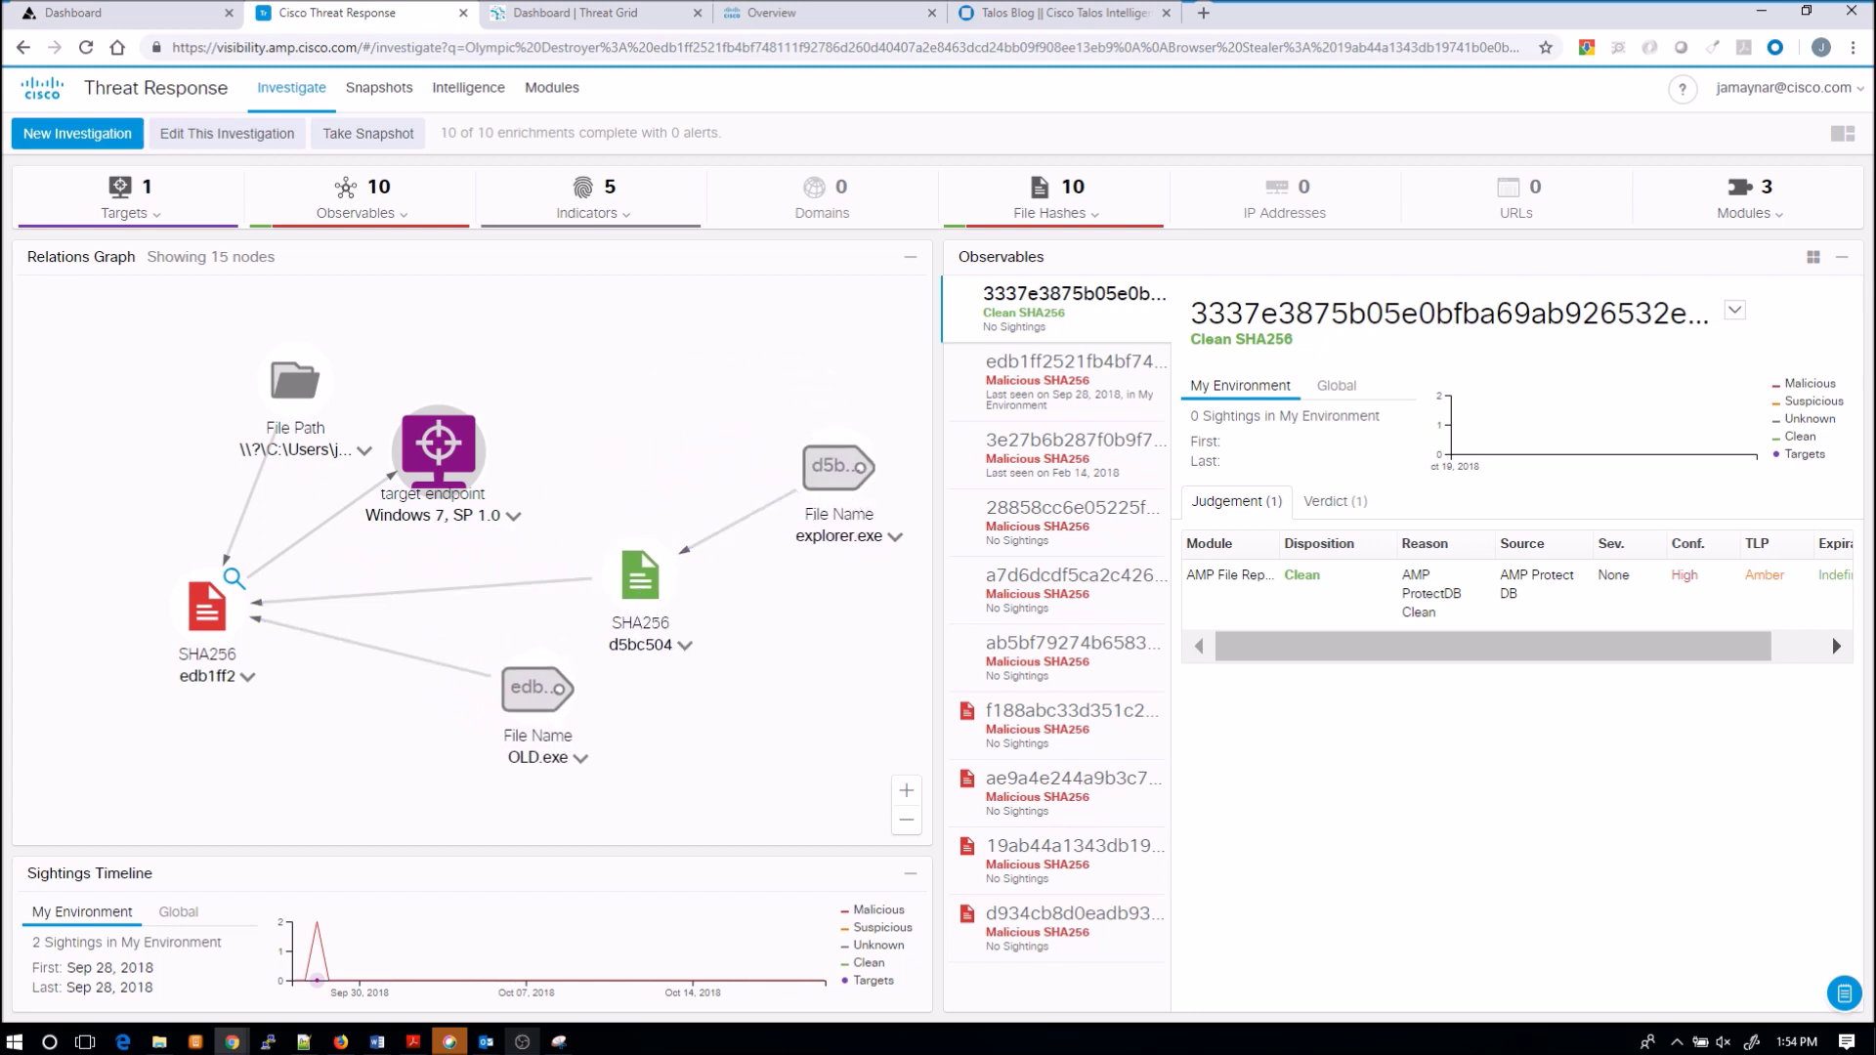
mouse_move(309, 383)
mouse_down()
mouse_move(277, 356)
mouse_move(289, 369)
mouse_up()
- Open the File Path details, expand OLD.exe's first and last-seen info, then show edb1ff2's card
click(289, 370)
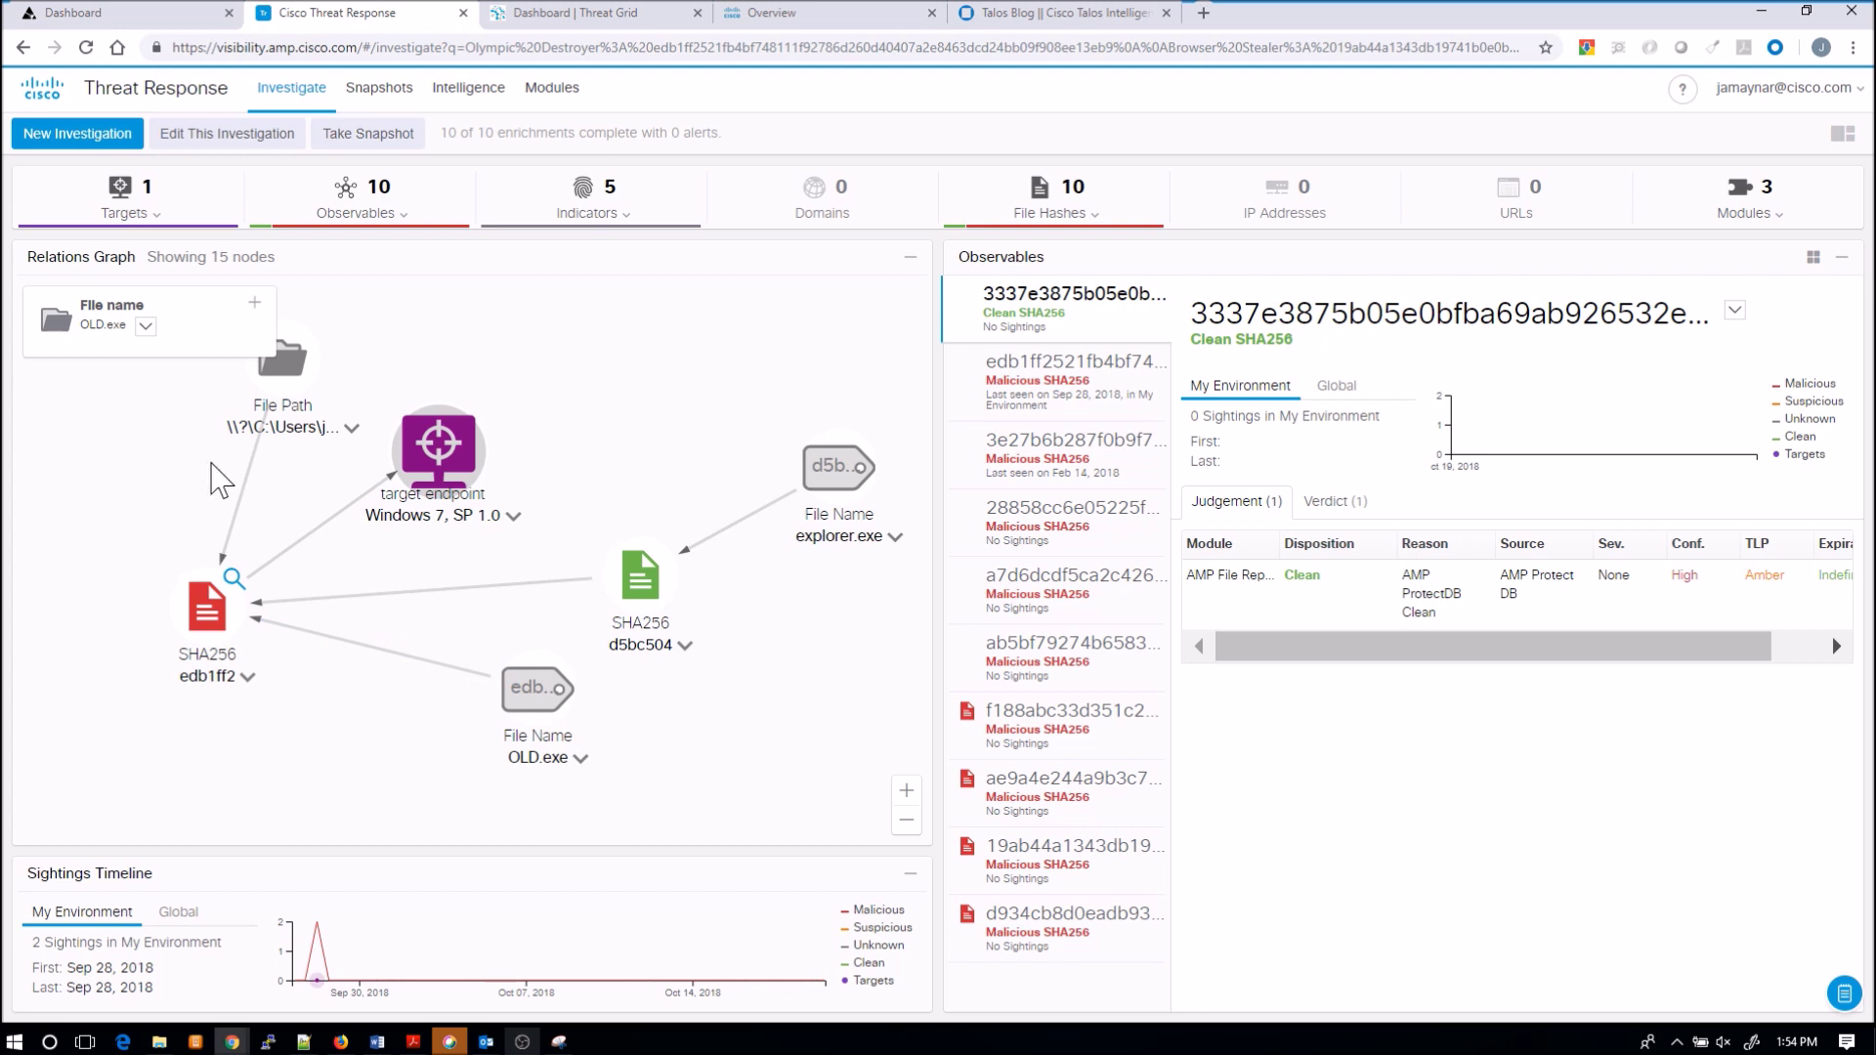
click(152, 331)
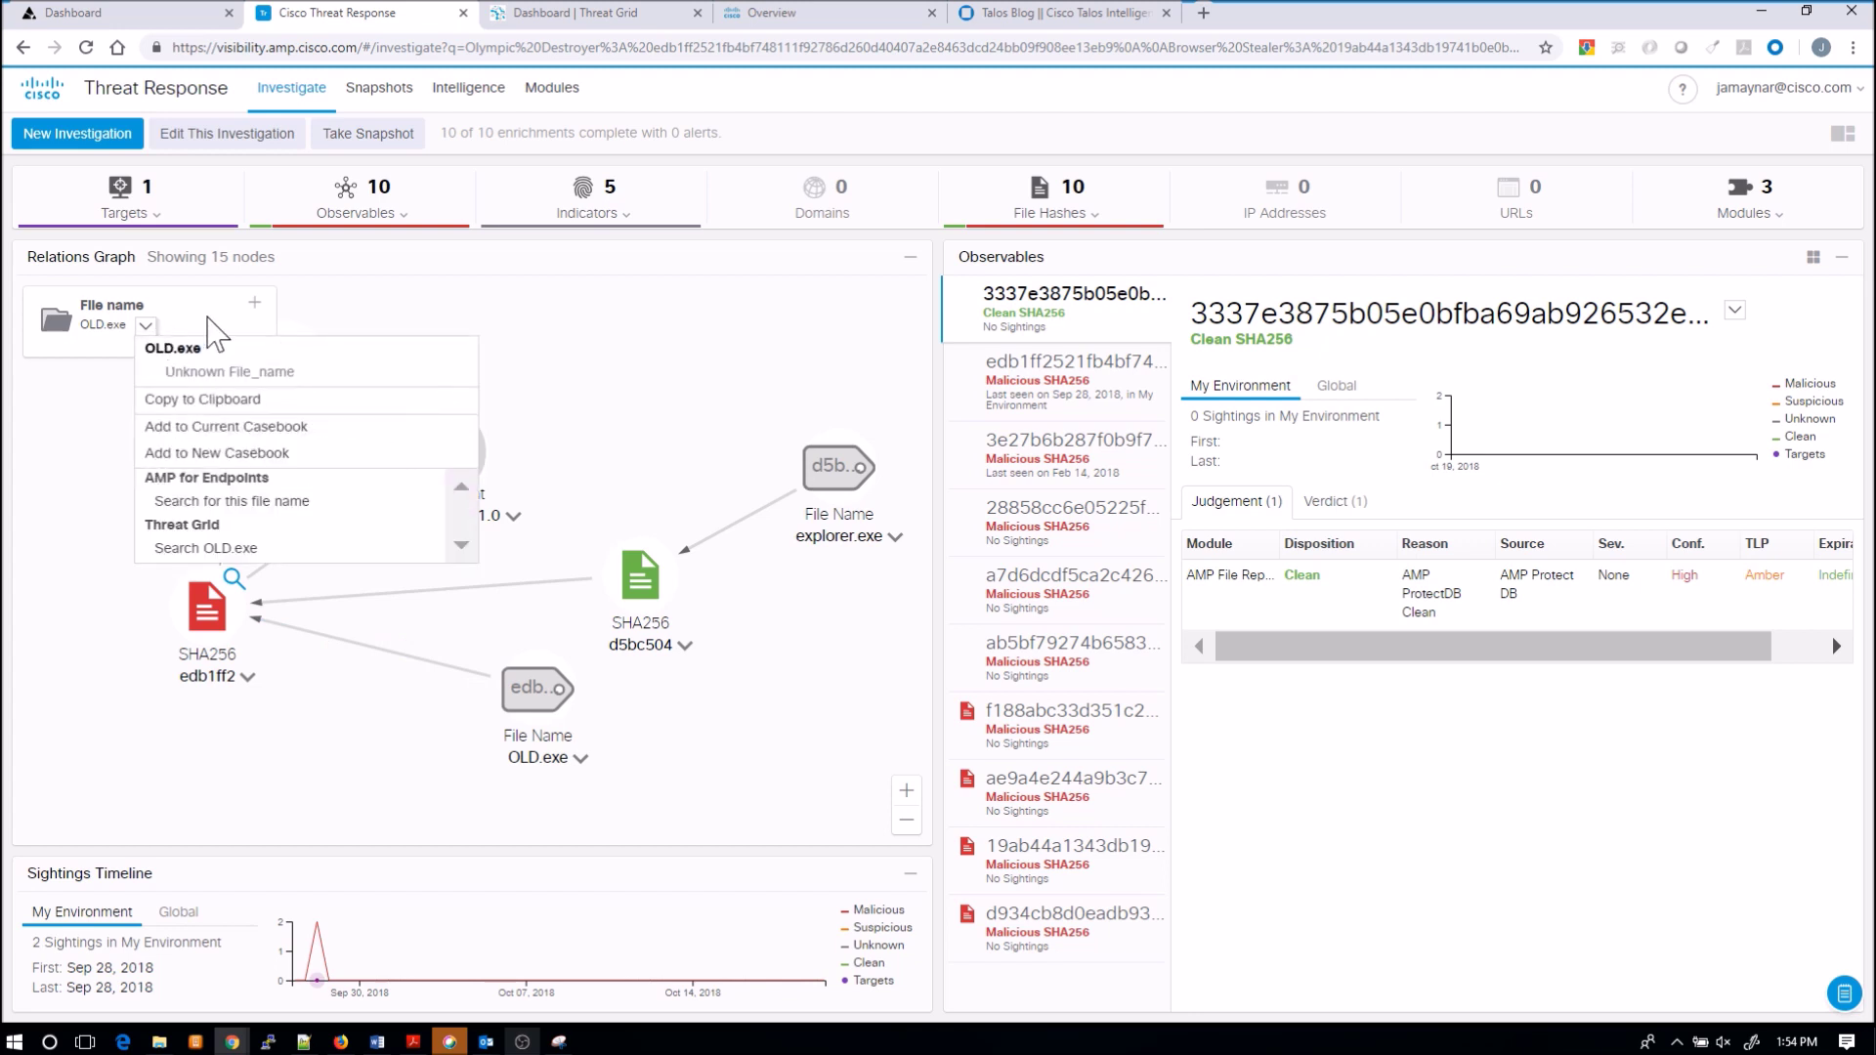
click(254, 305)
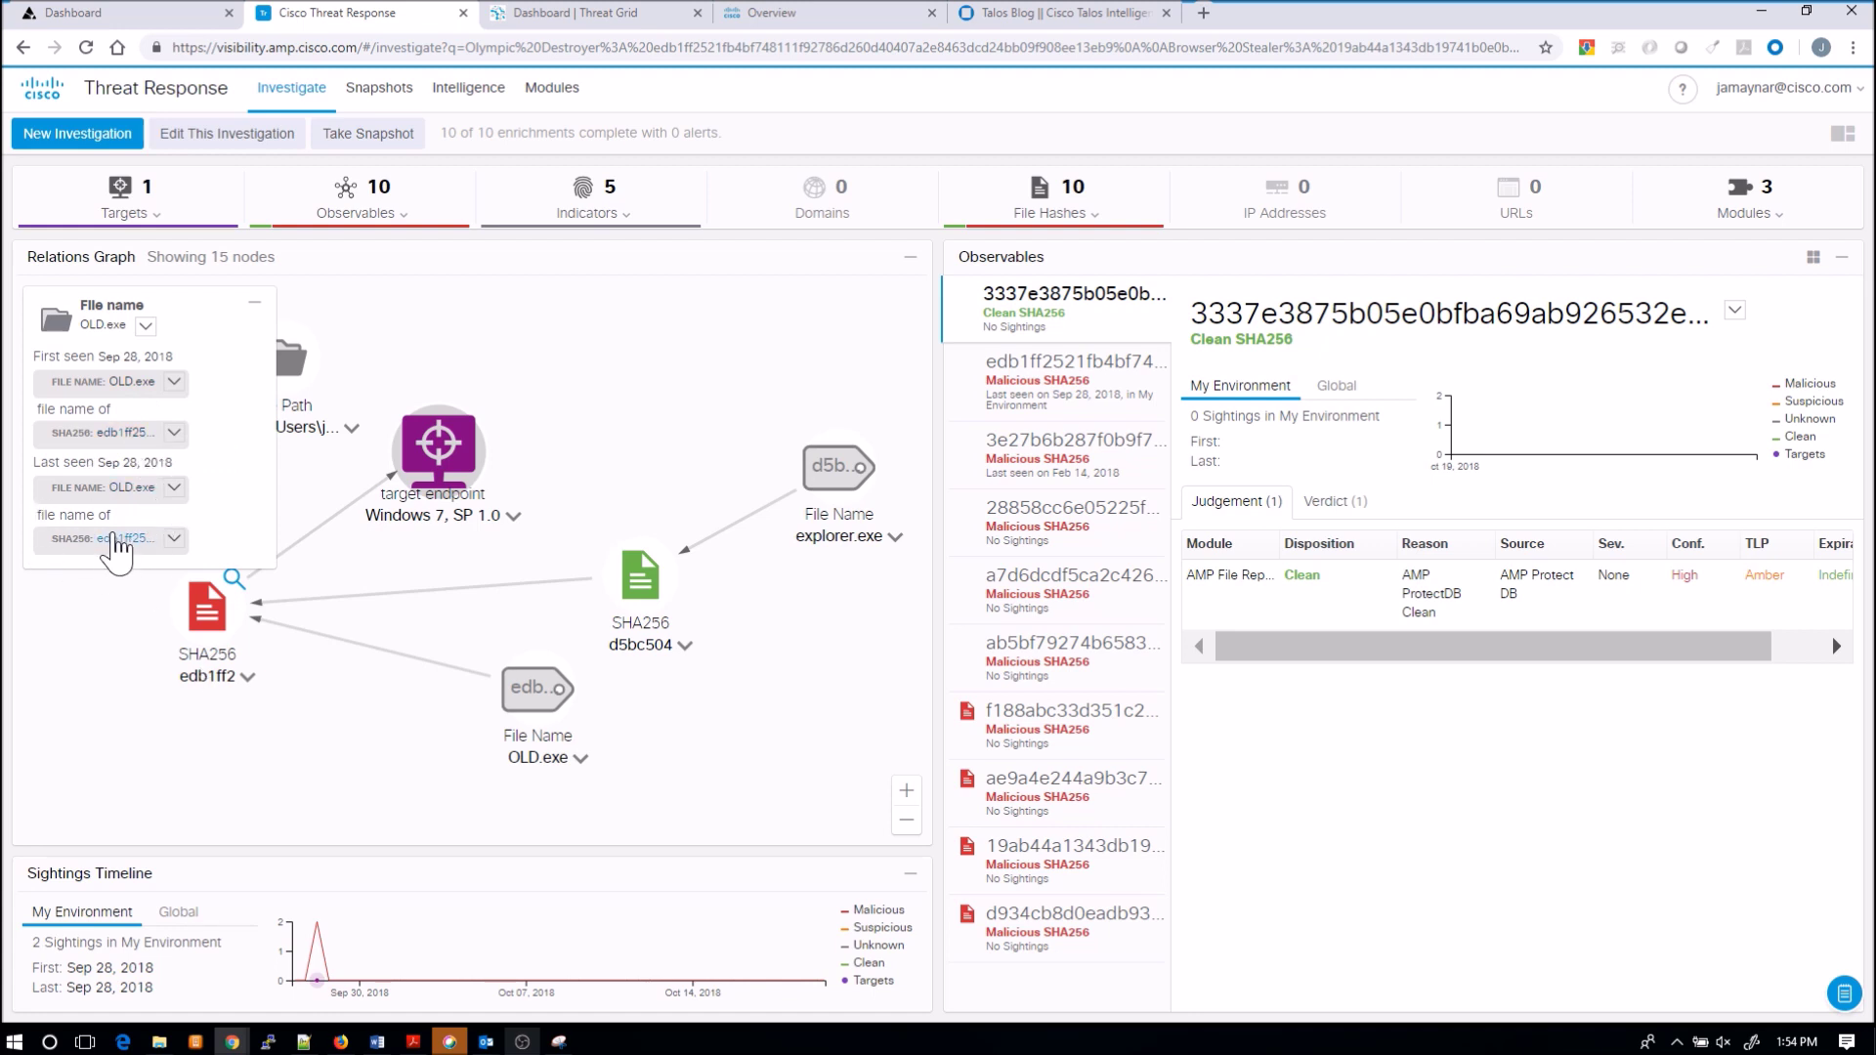
key(alt+Tab)
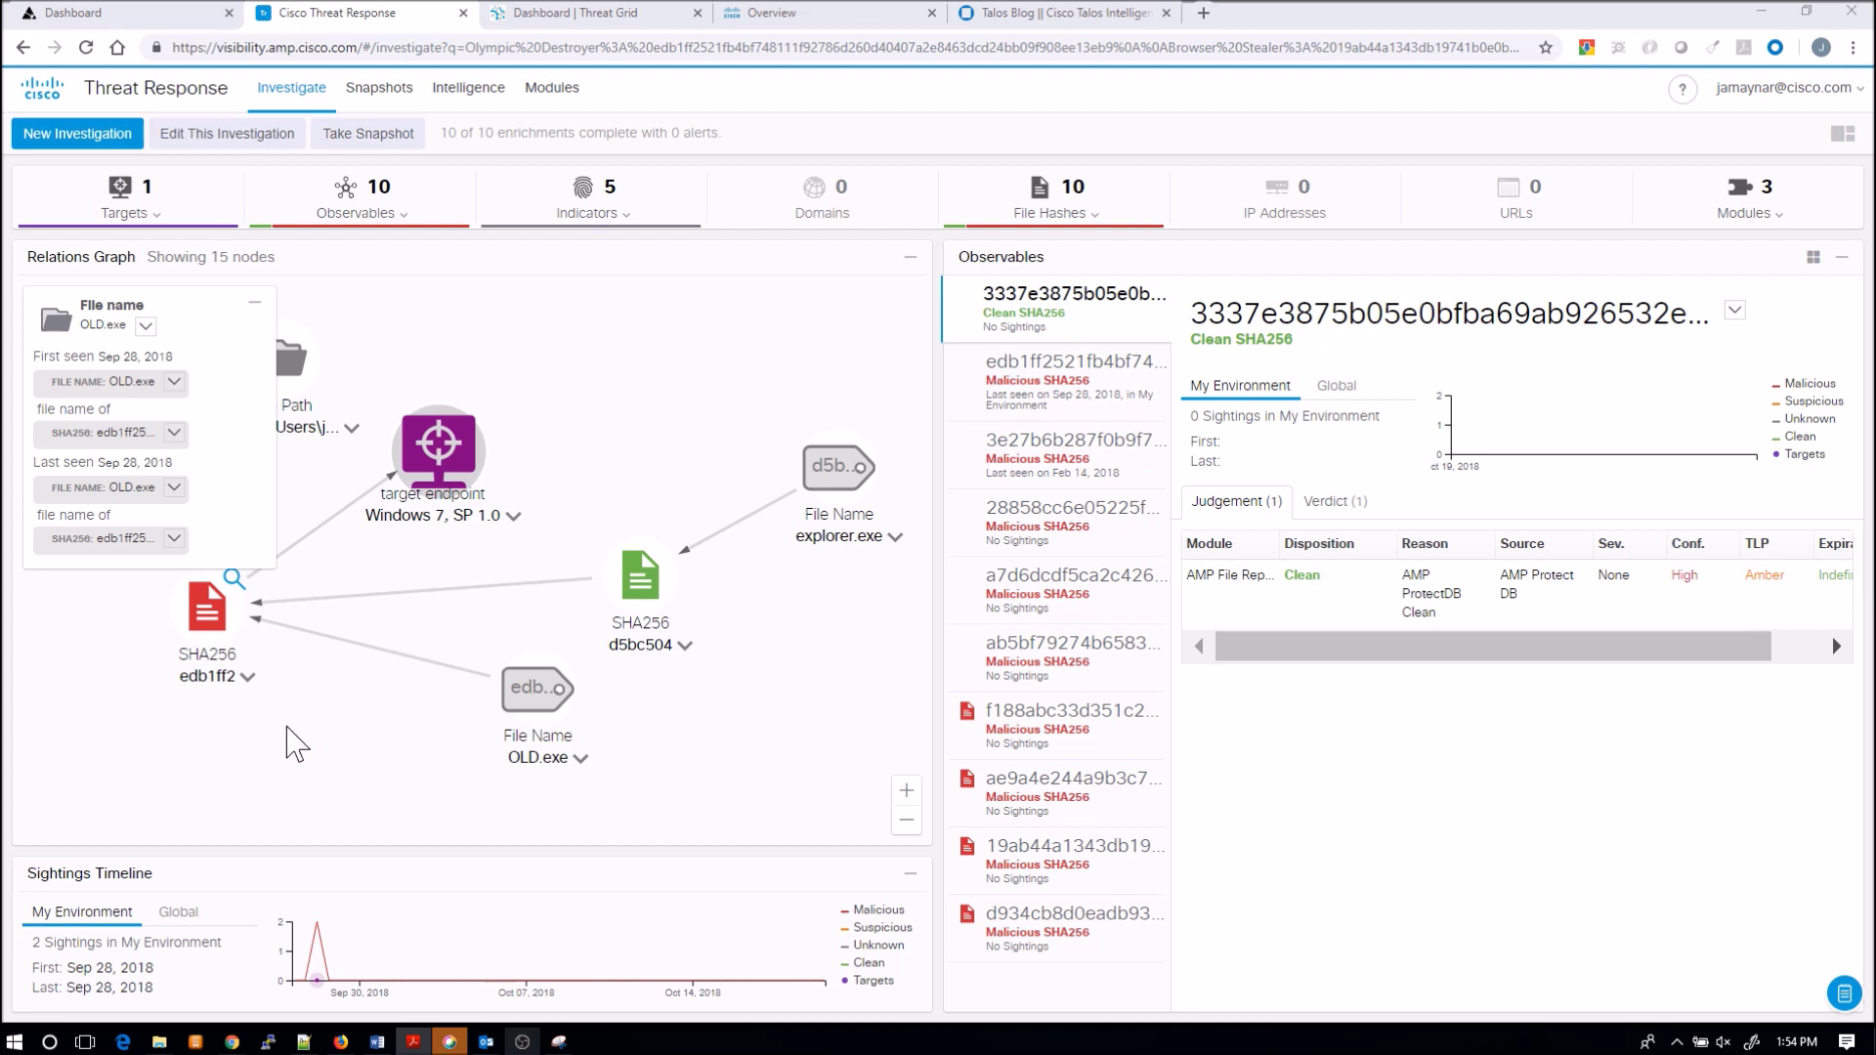
click(207, 608)
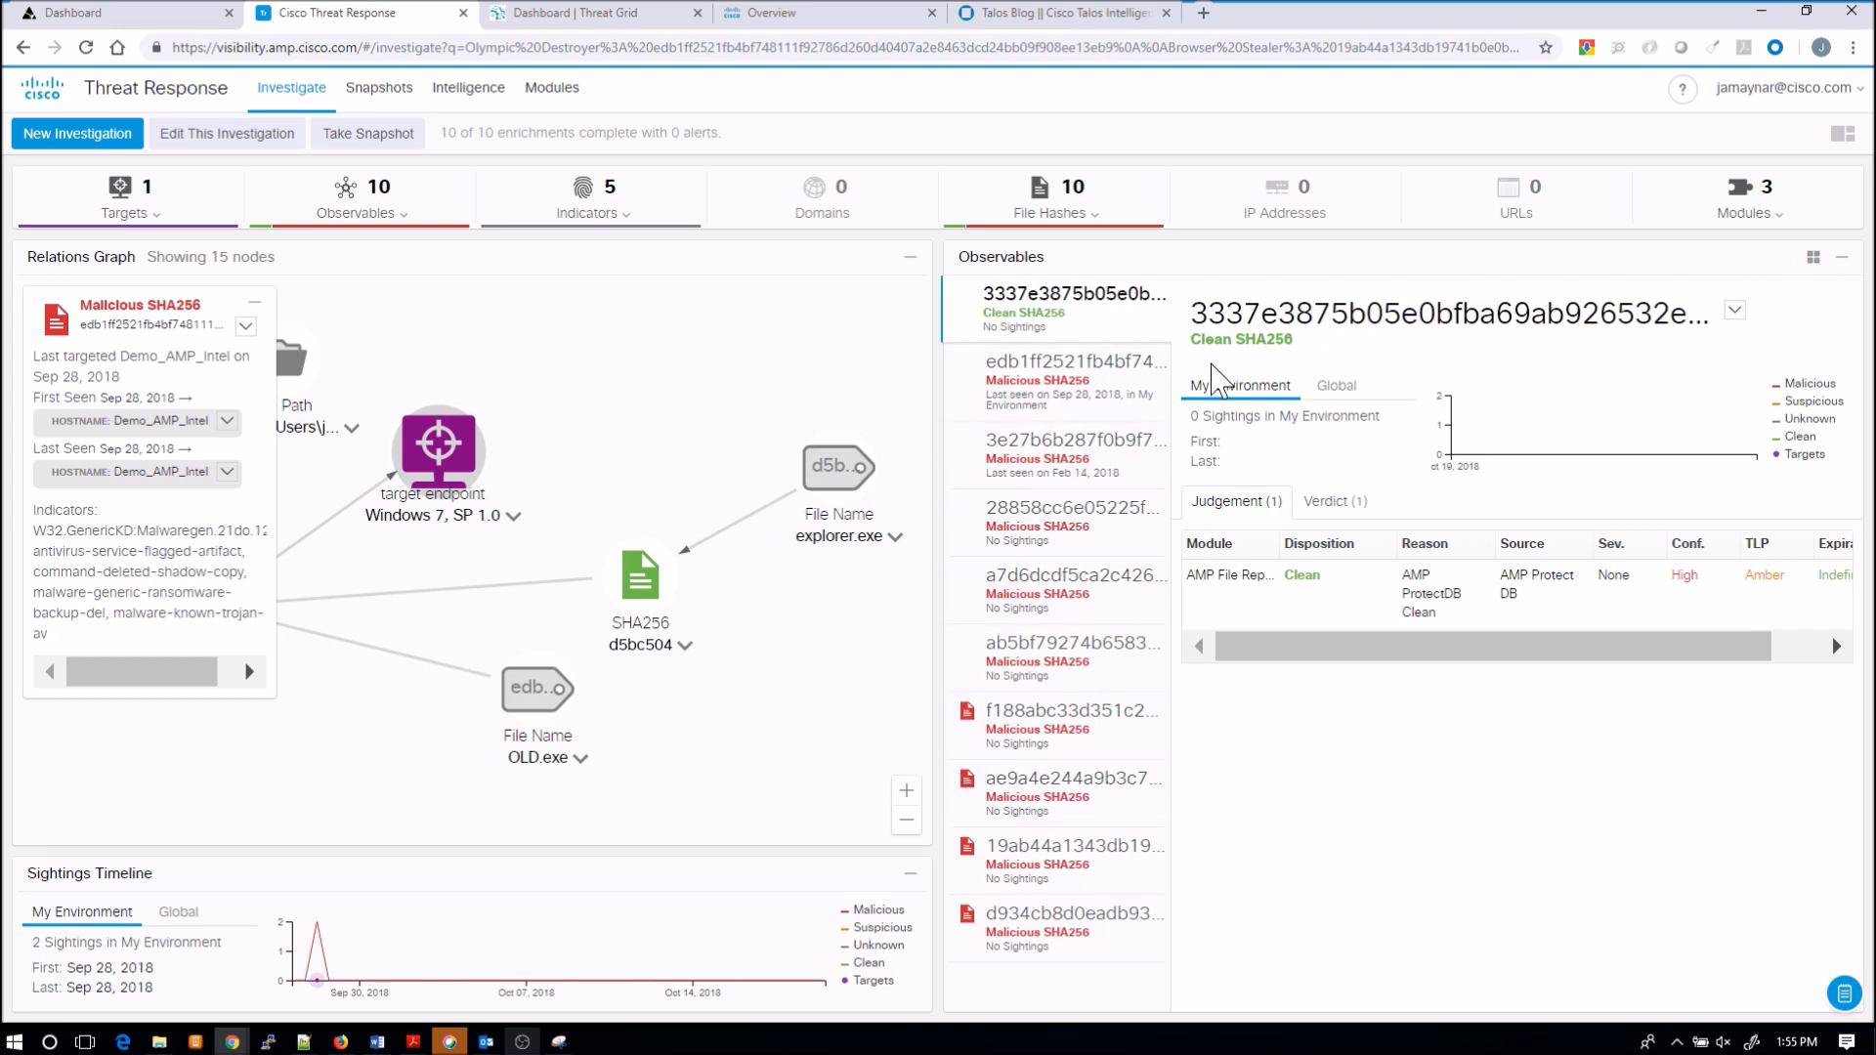
click(1813, 257)
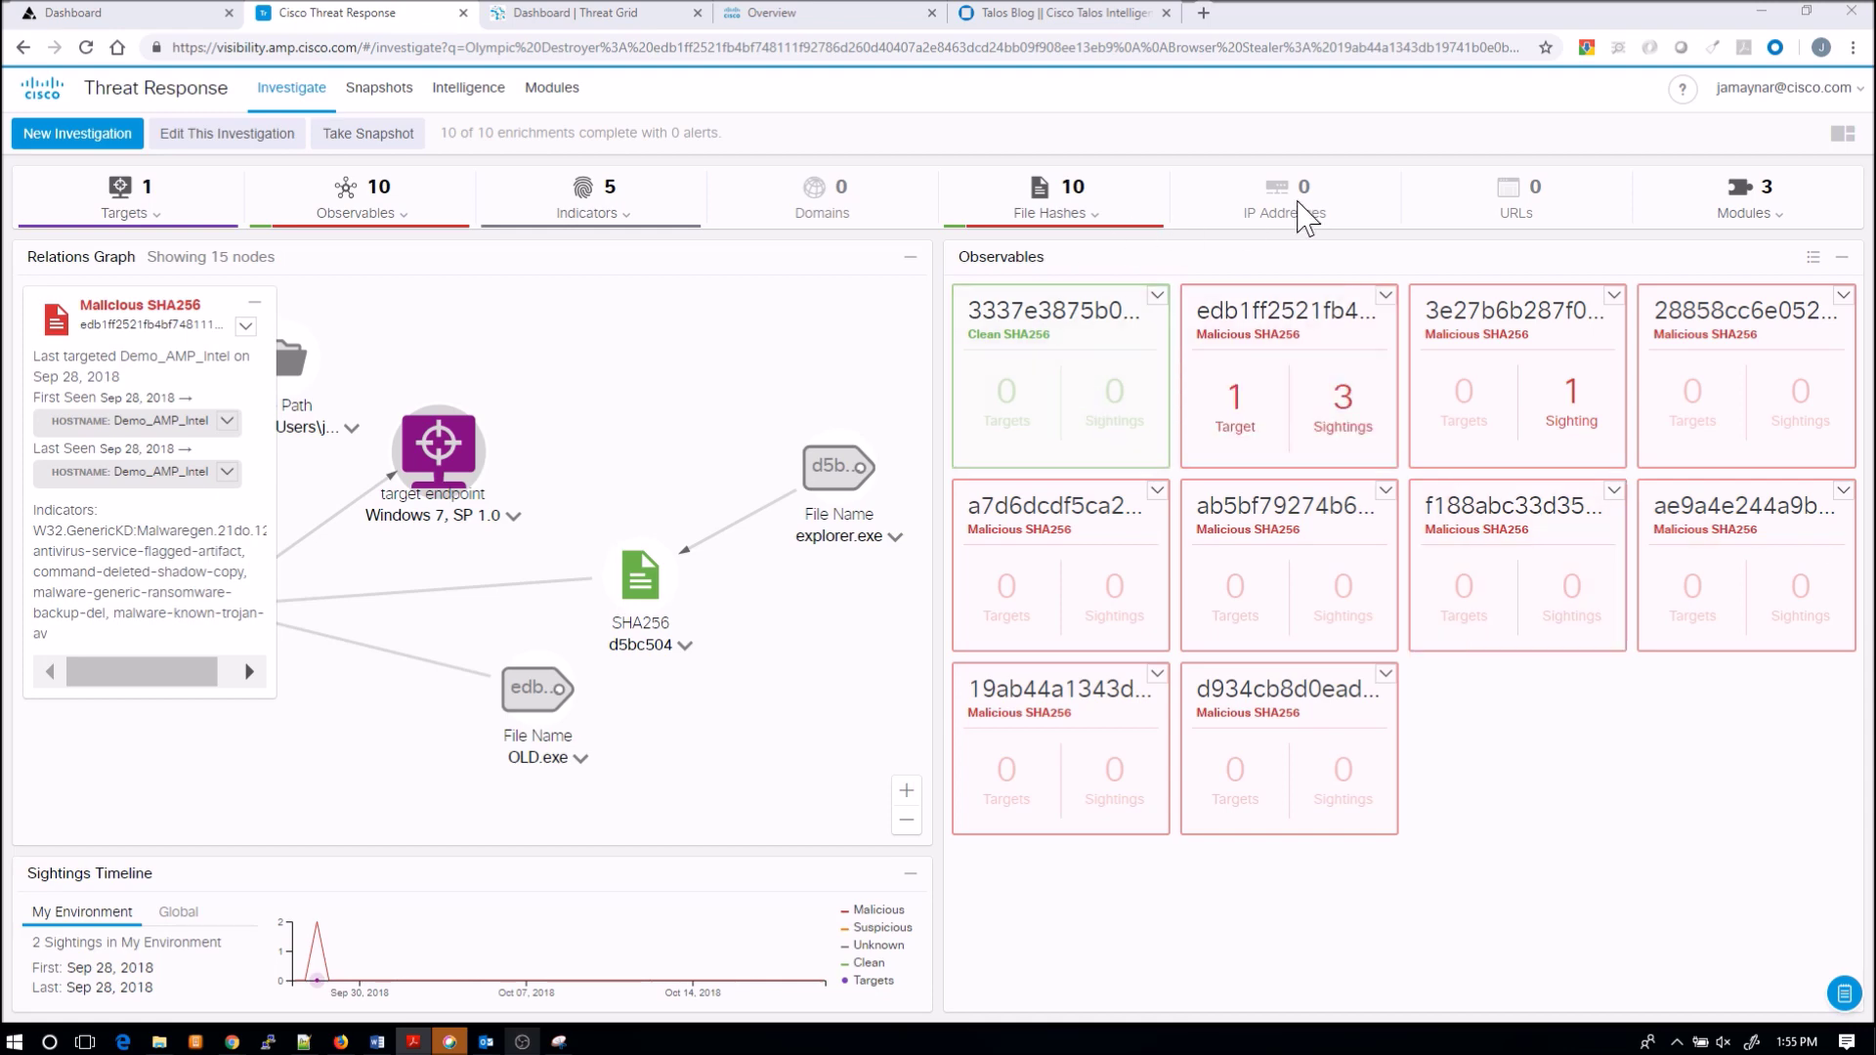
- Open edb1ff2's Sightings (3) tab and scroll across its descriptions and sources
click(1813, 258)
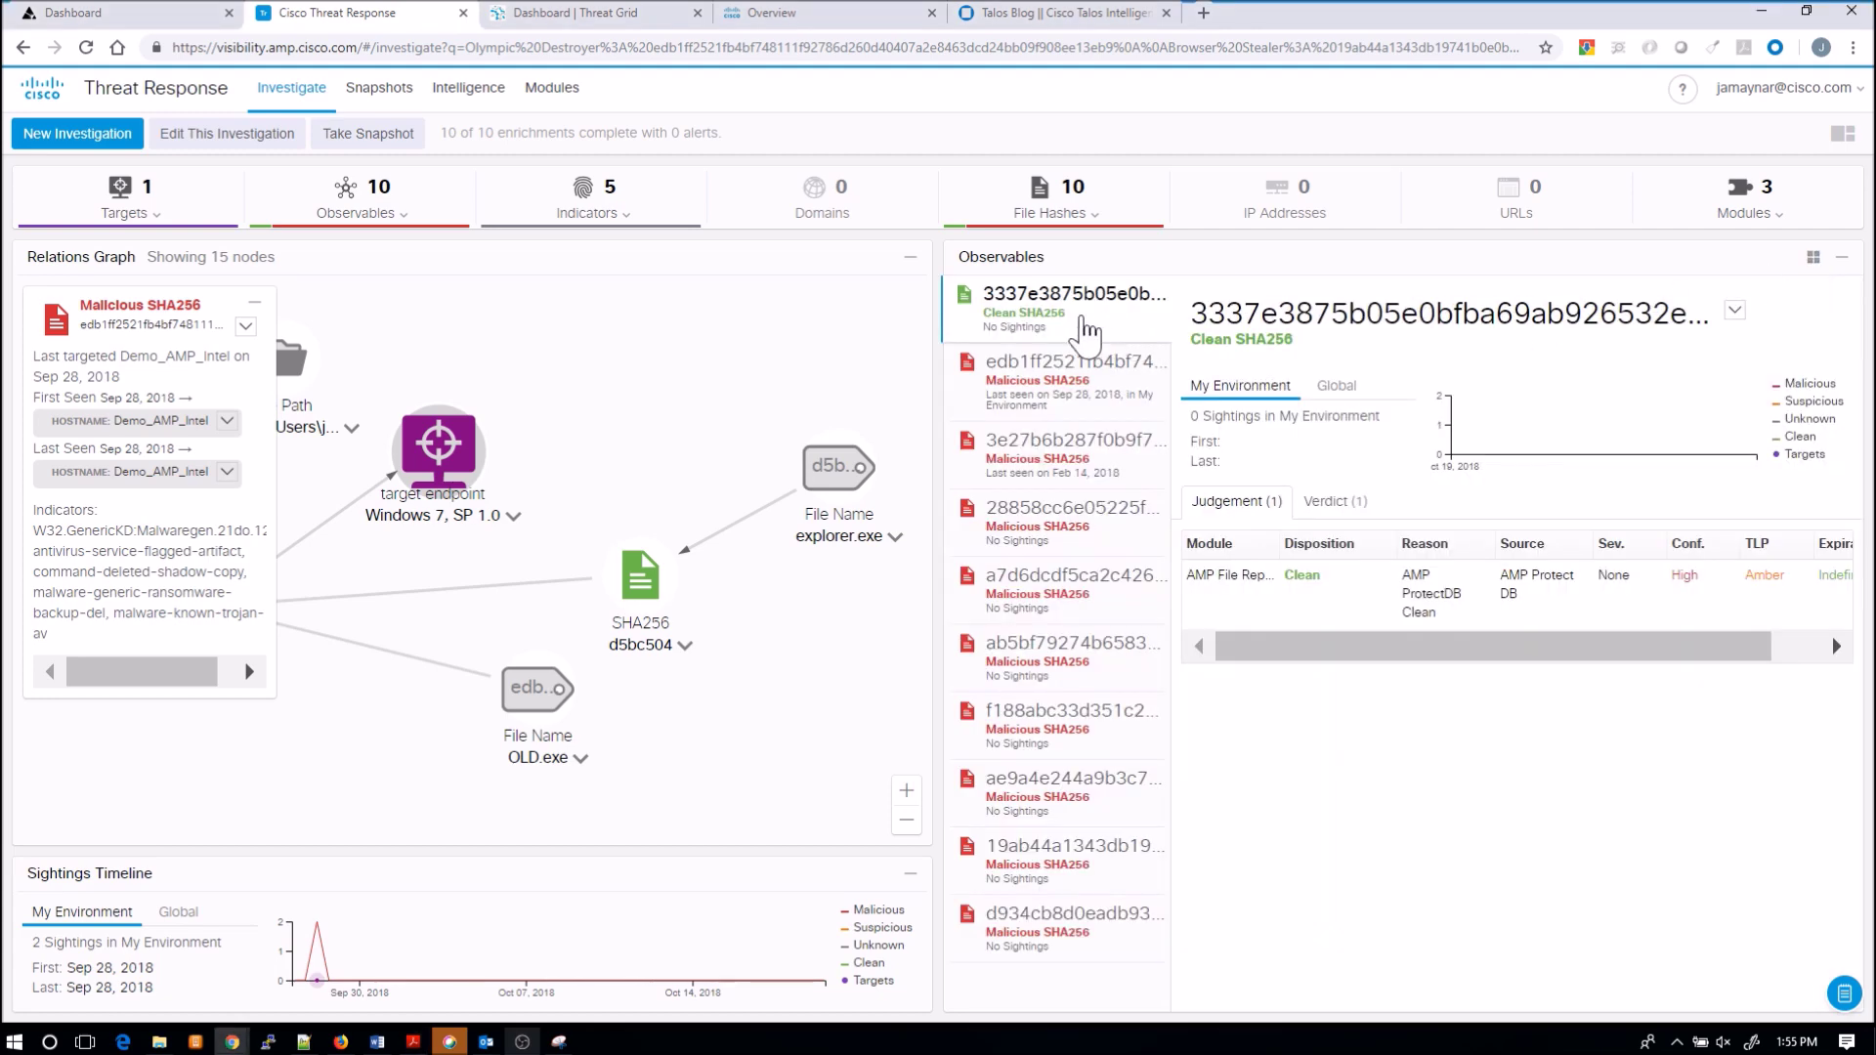
click(1048, 394)
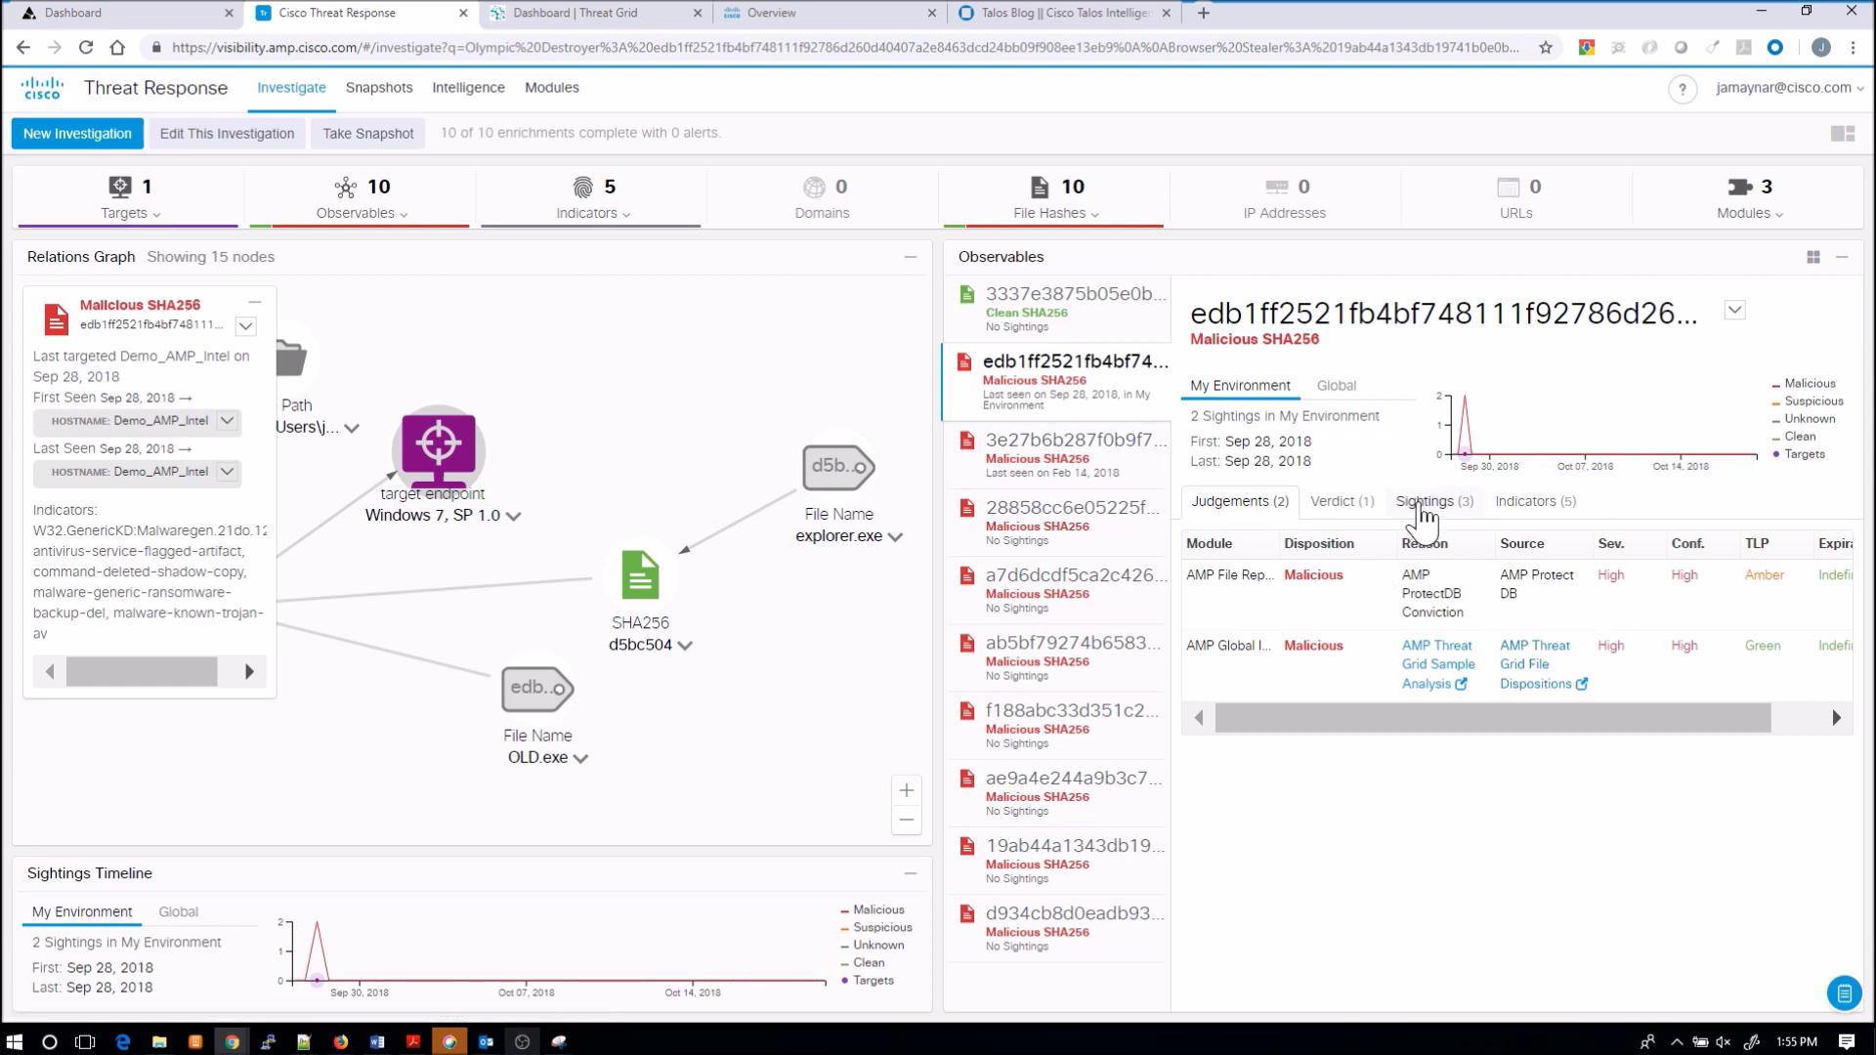
click(1422, 504)
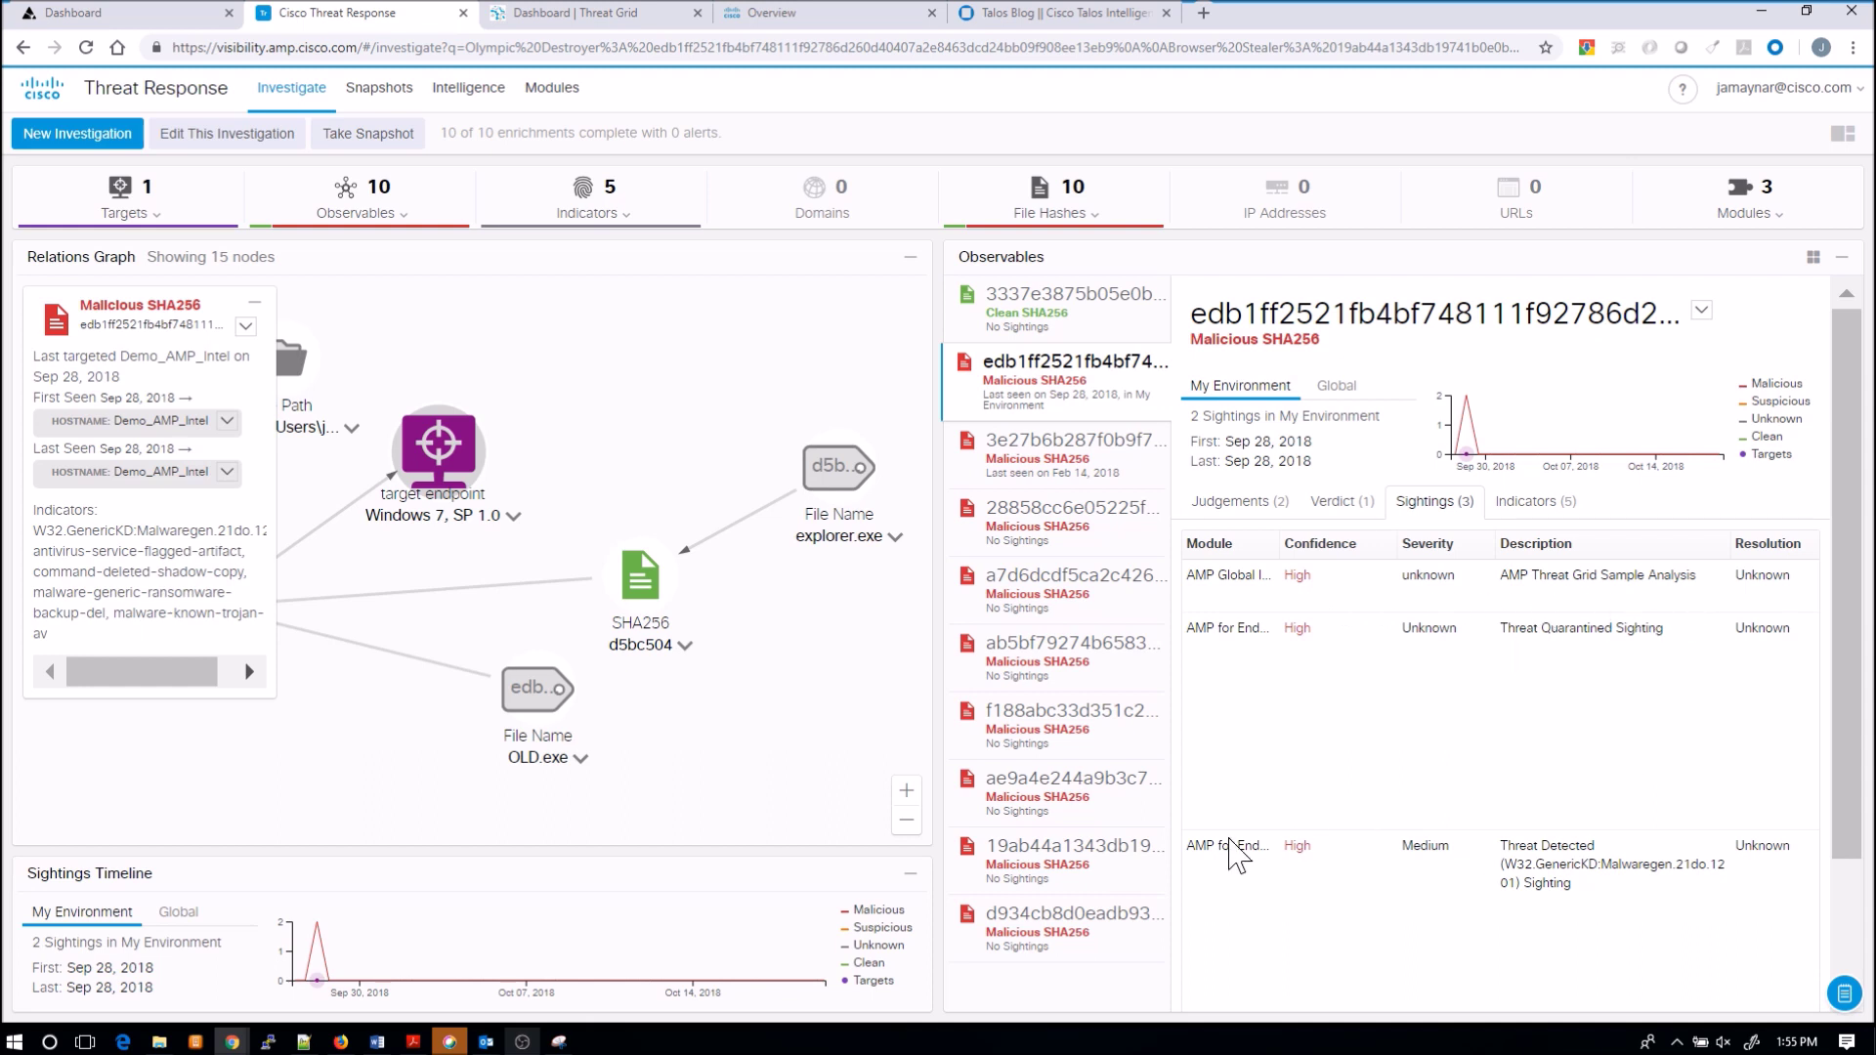
scroll(1349, 740, down, 2)
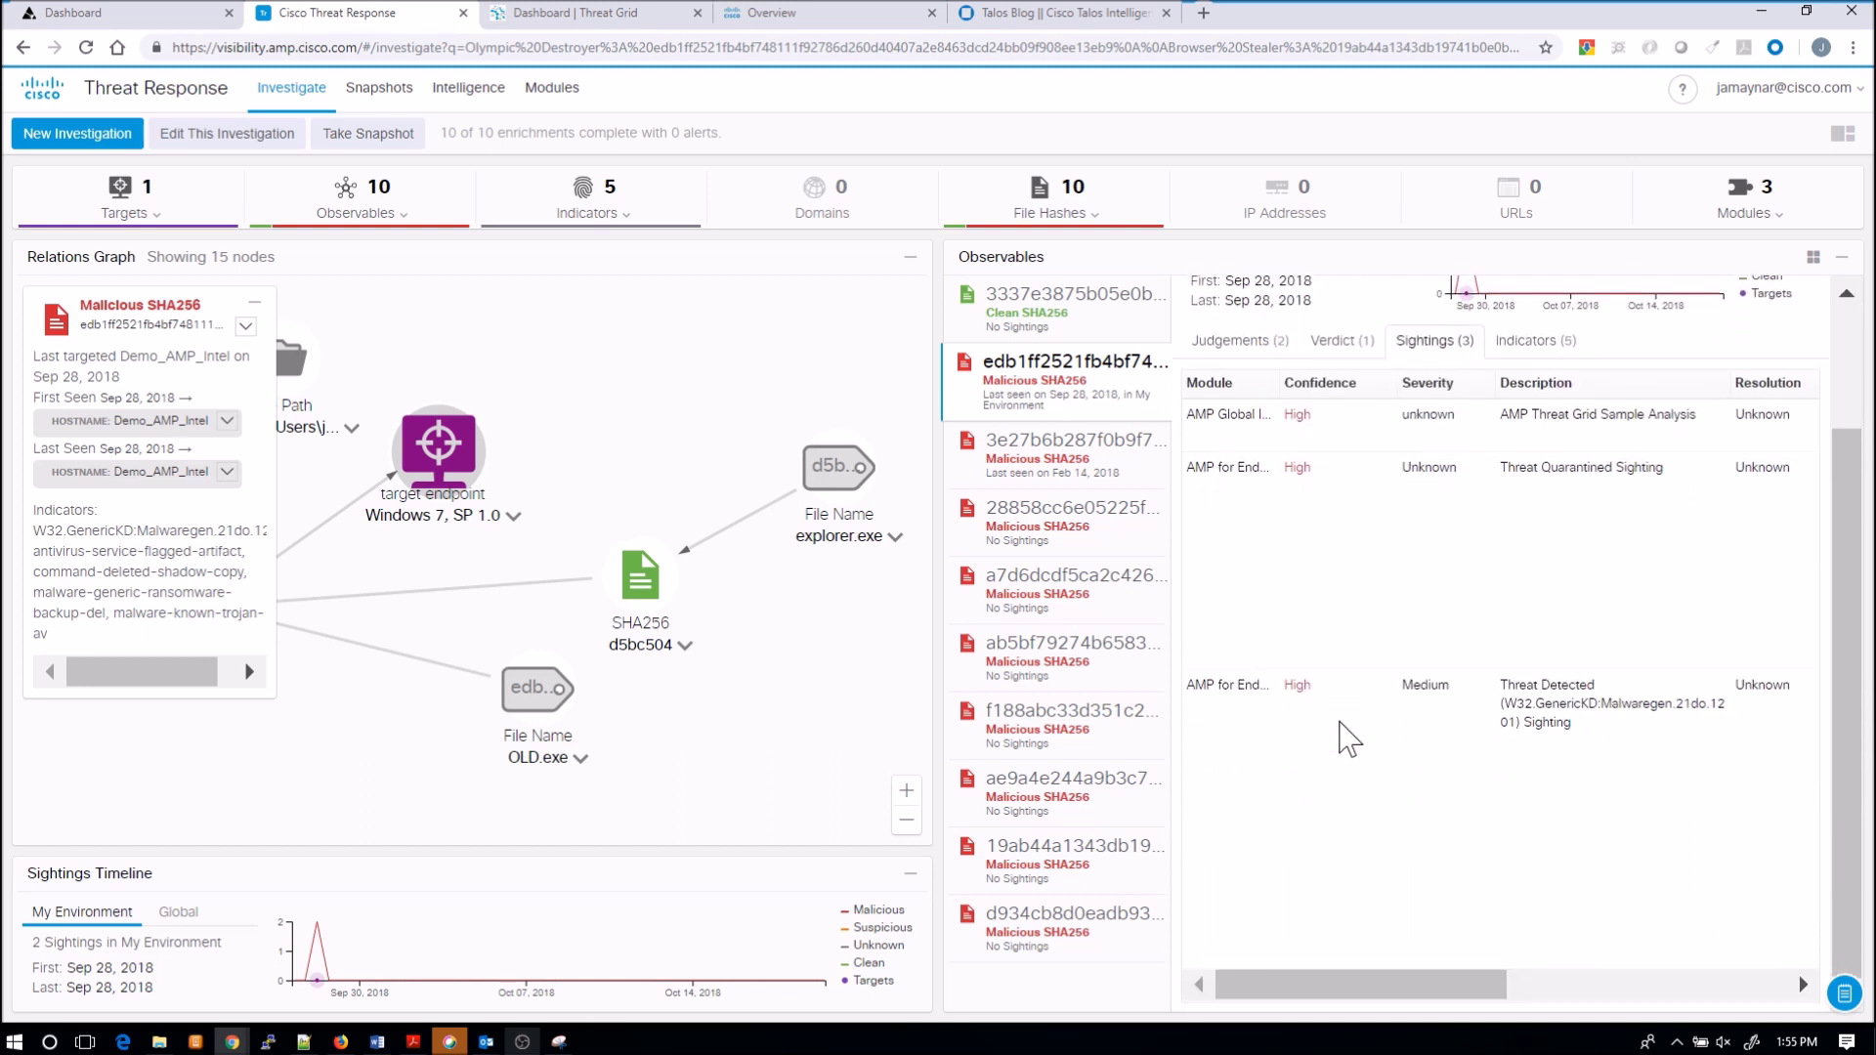
drag(1386, 989, 1662, 993)
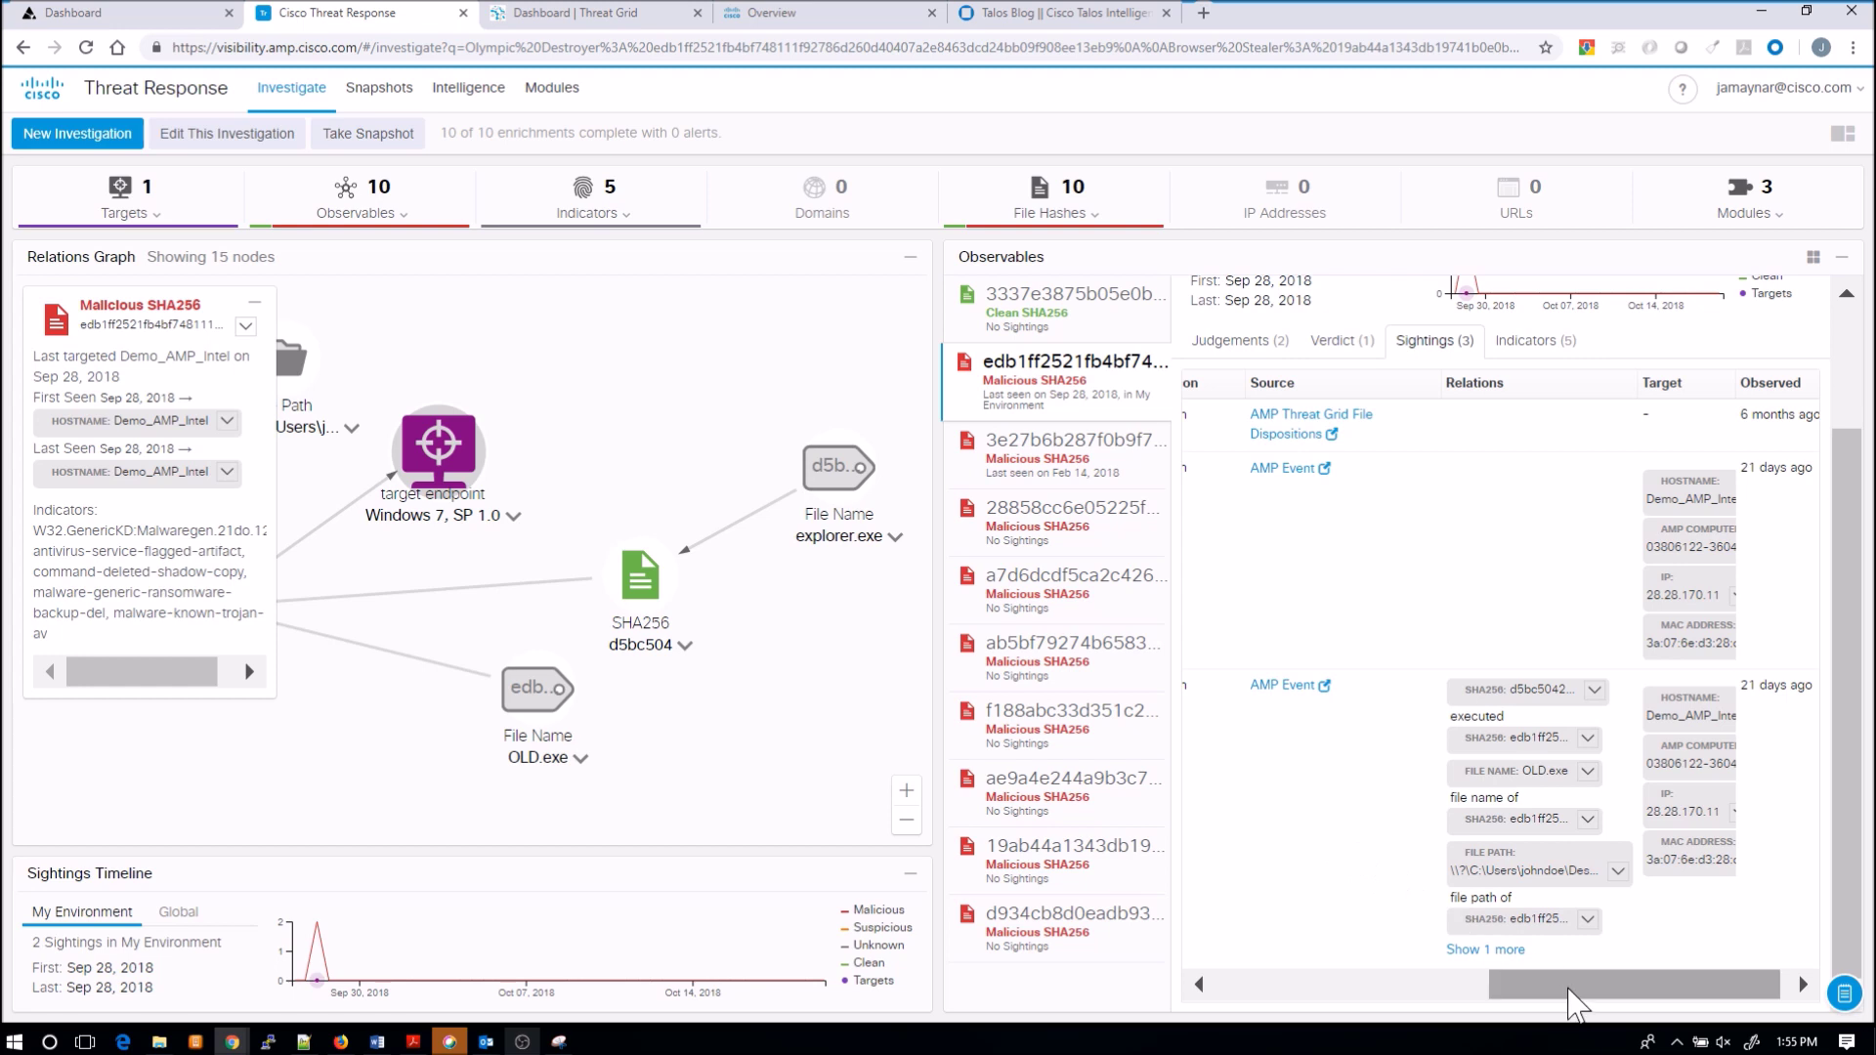
drag(1581, 995, 1474, 995)
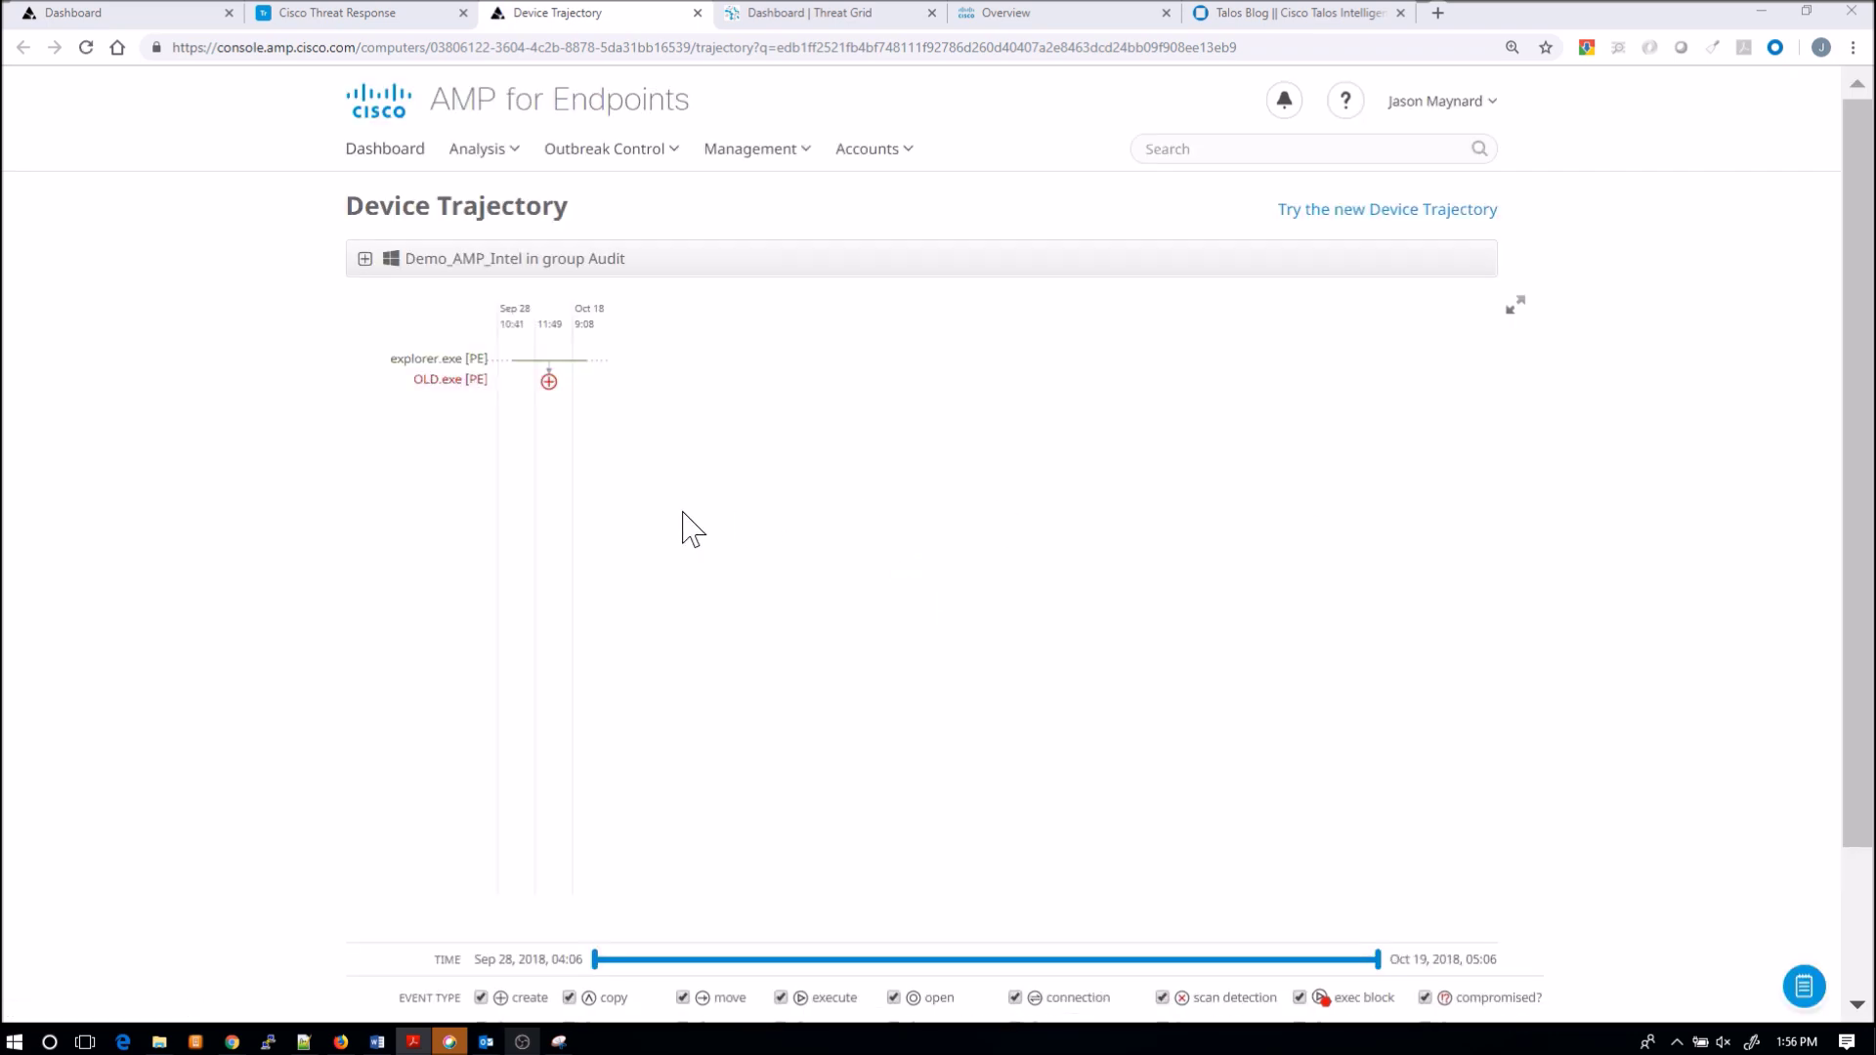
- Open OLD.exe's 2018-09-28 detection event and highlight 'The file was quarantined.'
click(548, 382)
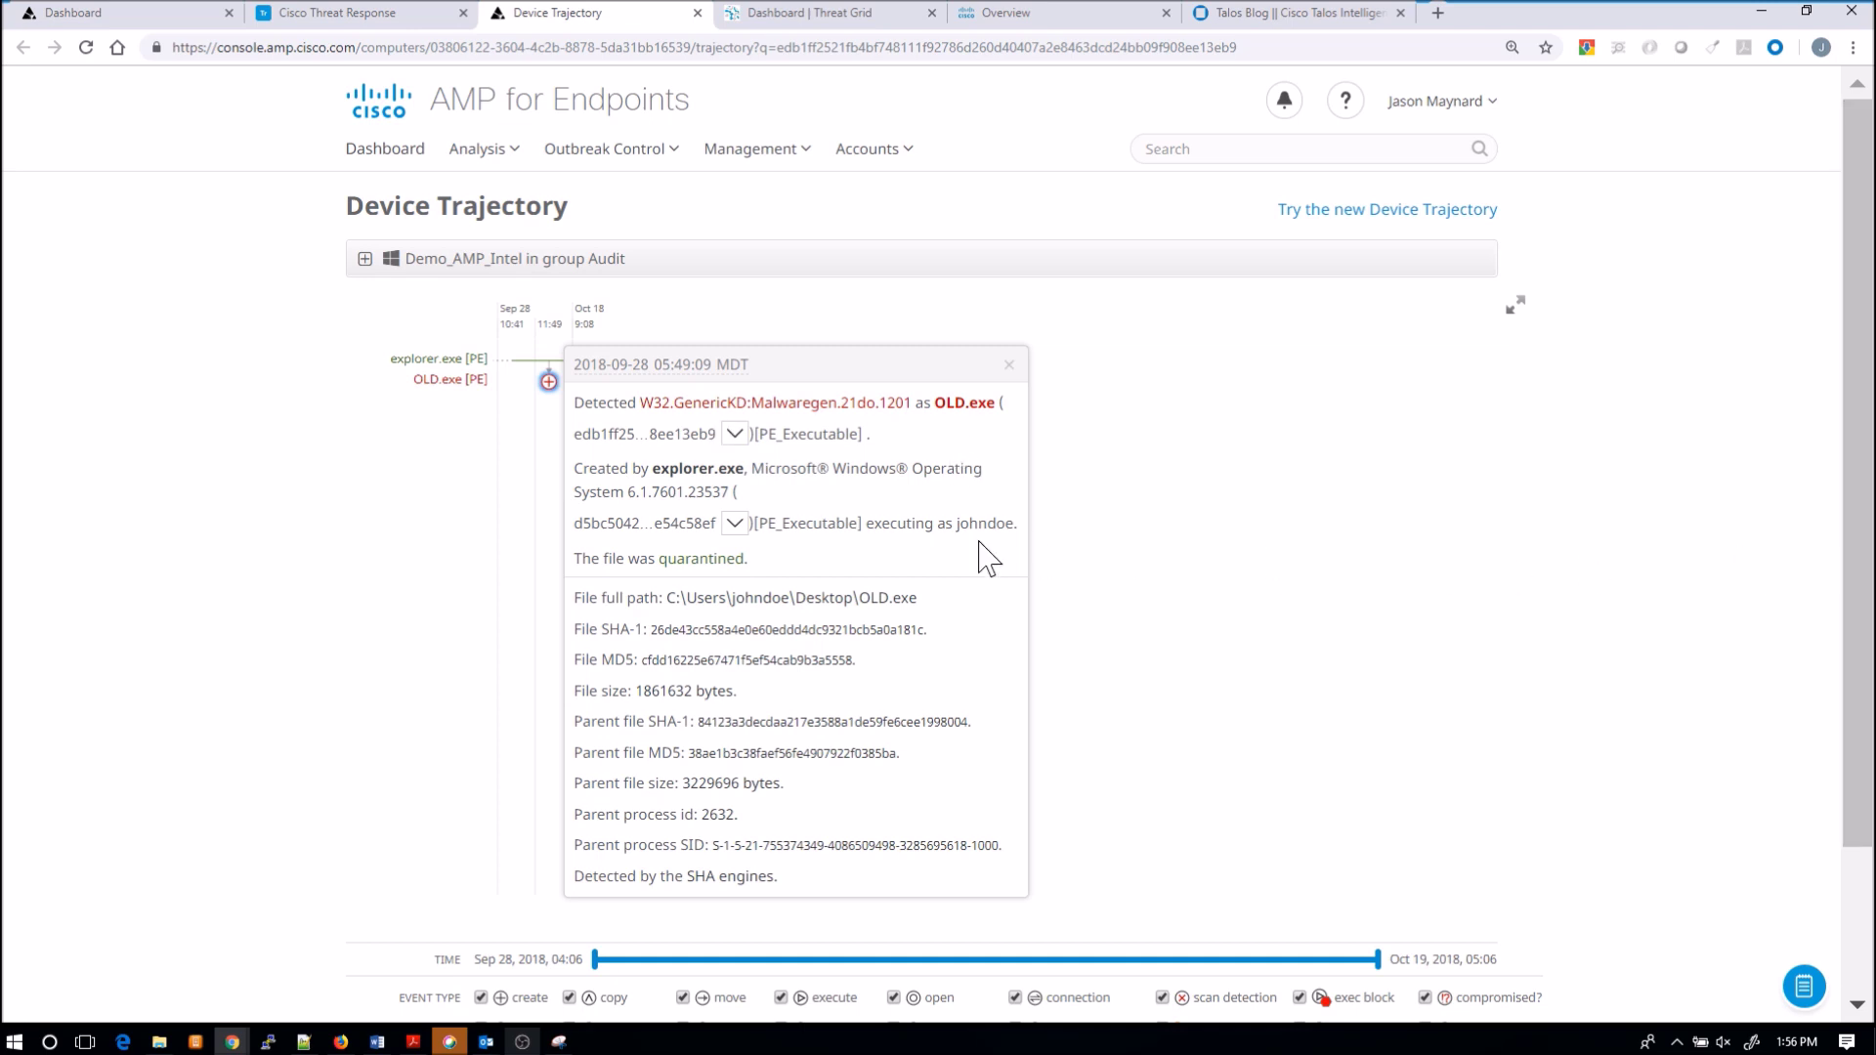
drag(574, 559, 787, 563)
key(alt+Tab)
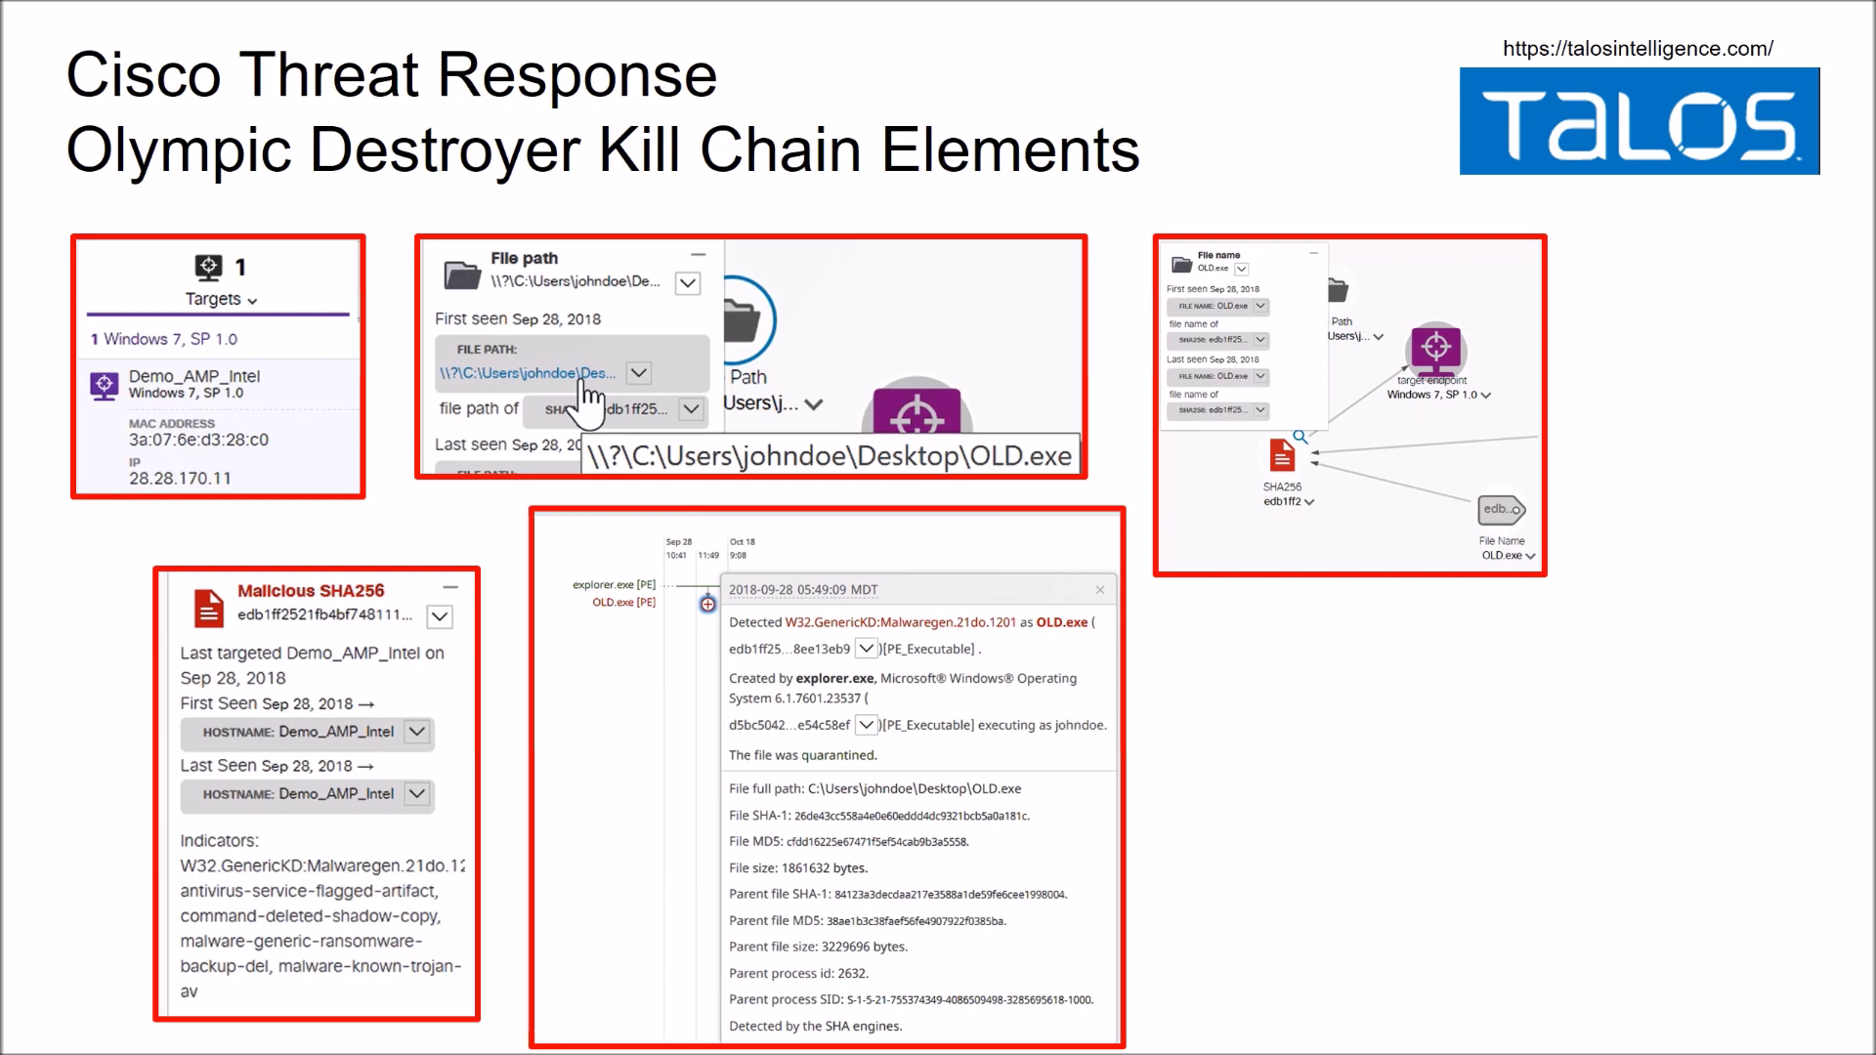
- Advance past the detection and Targets screenshots to the Threat Hunting Worksheet slide
key(Right)
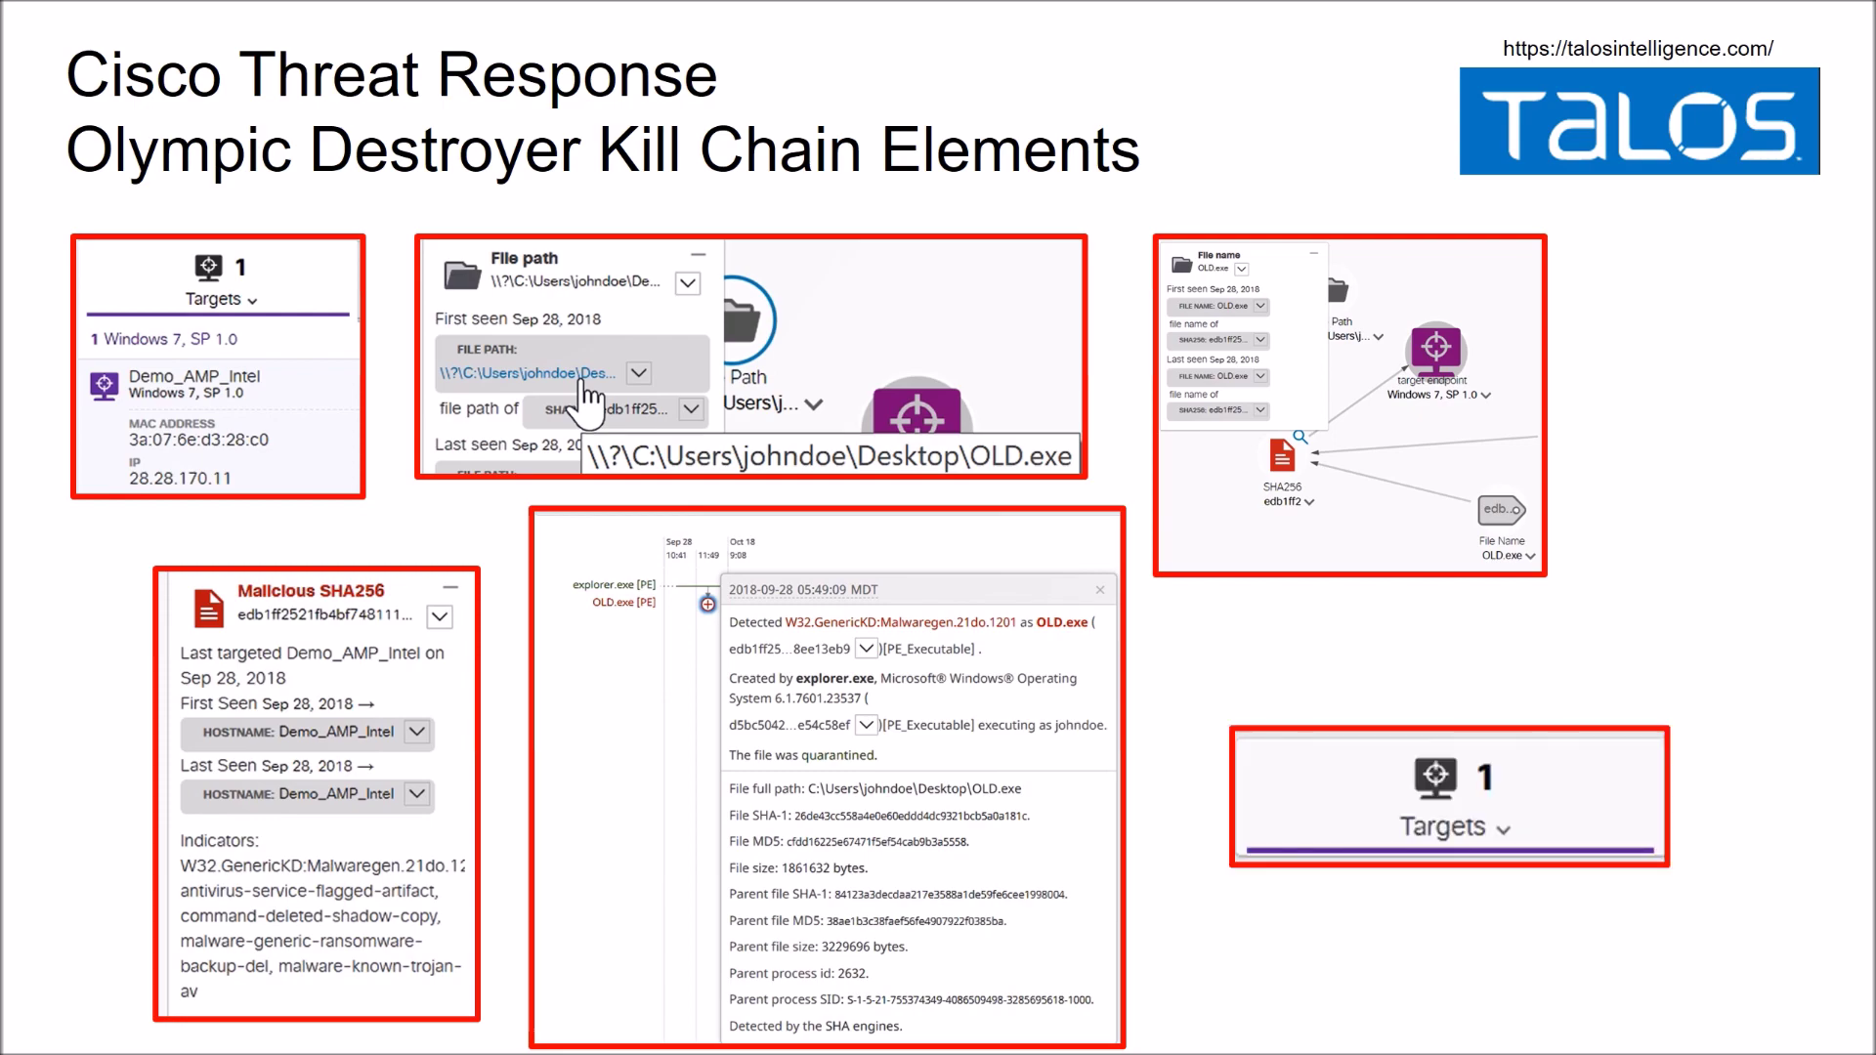
key(Right)
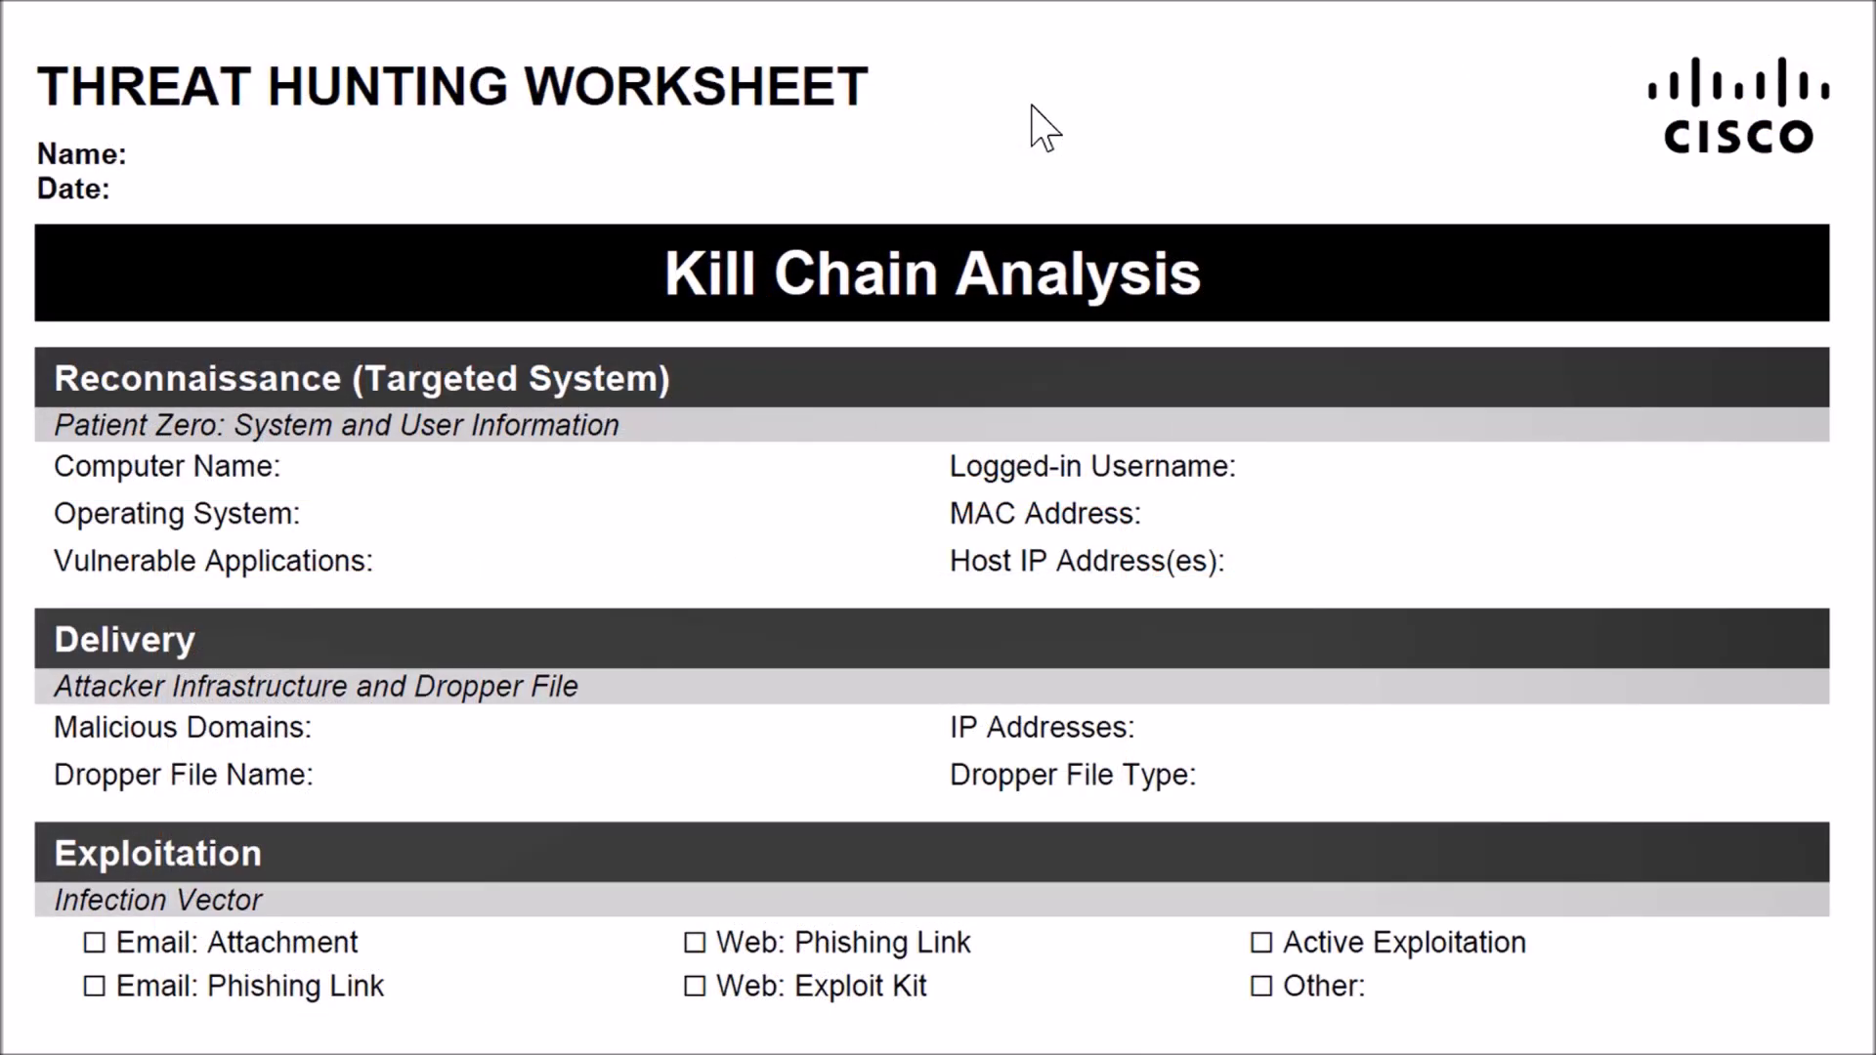
key(Right)
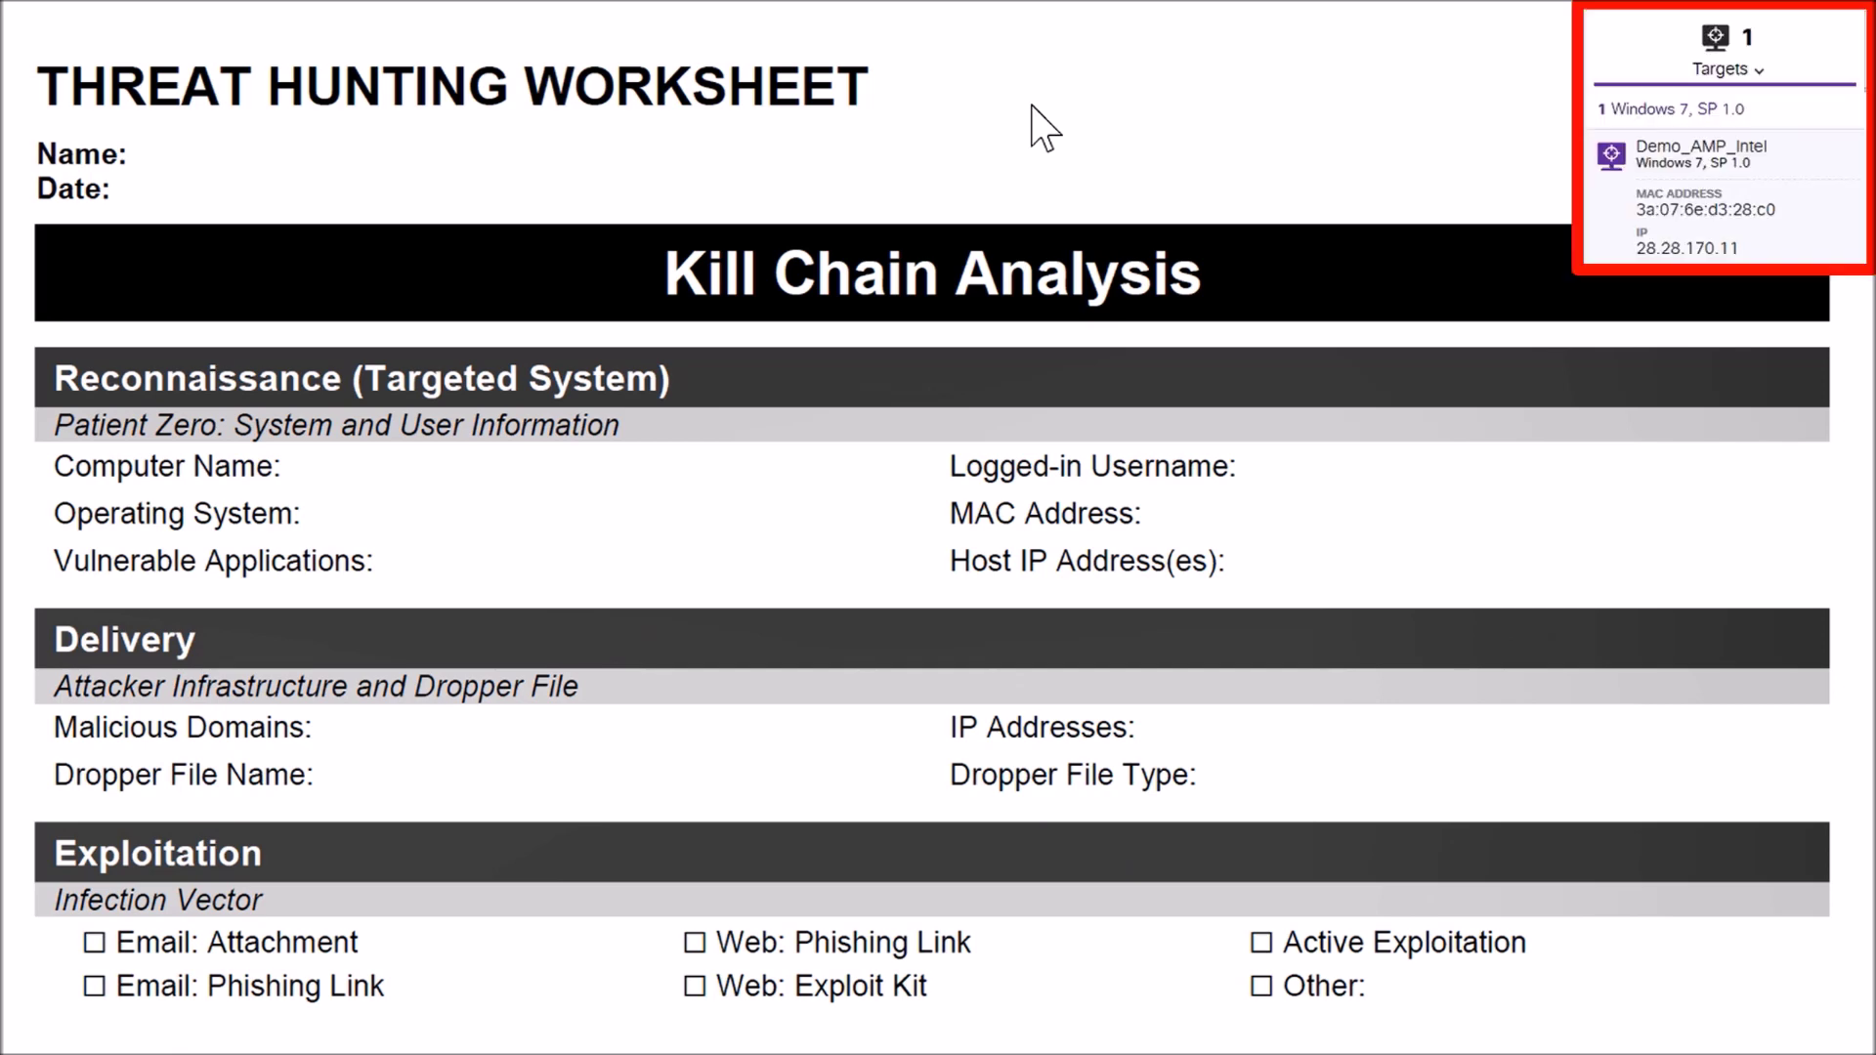